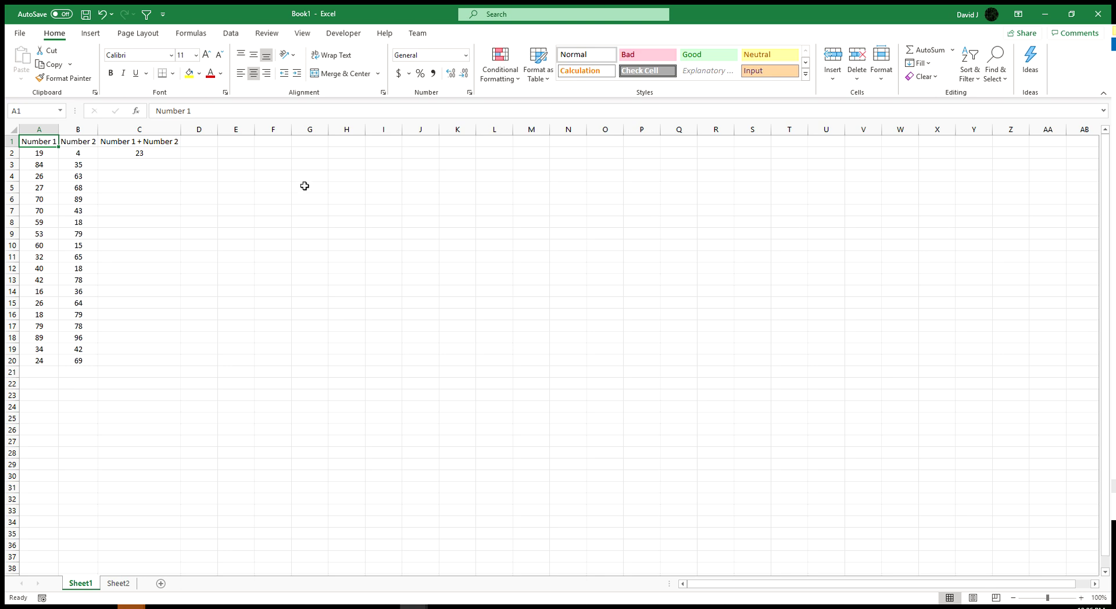
# - Confirm C2's =A2+B2 formula, which shows 23
pyautogui.click(139, 153)
pyautogui.click(230, 109)
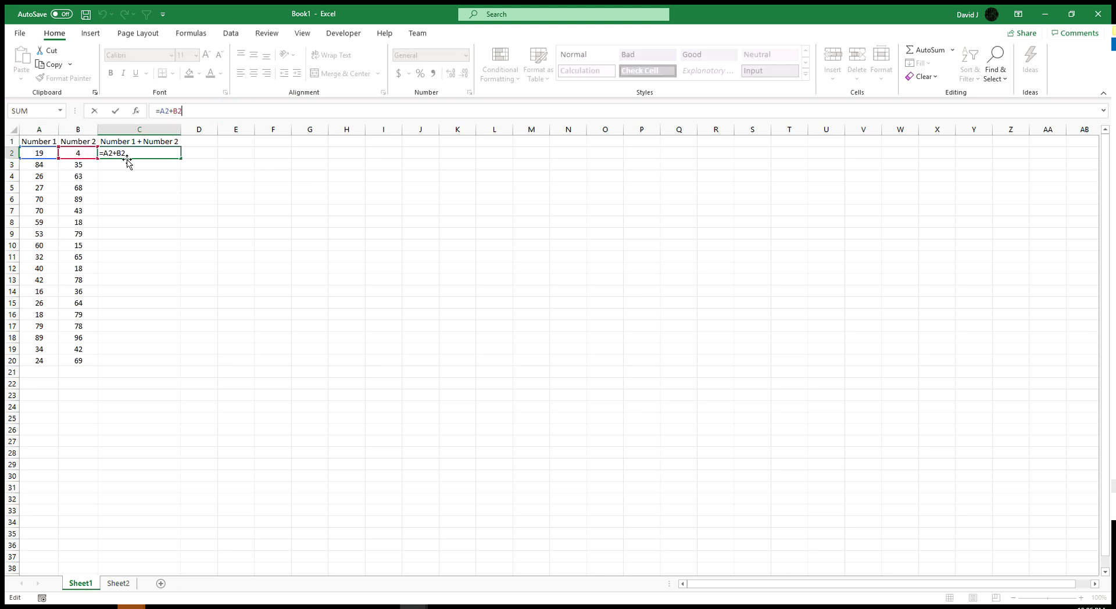
pyautogui.press('Return')
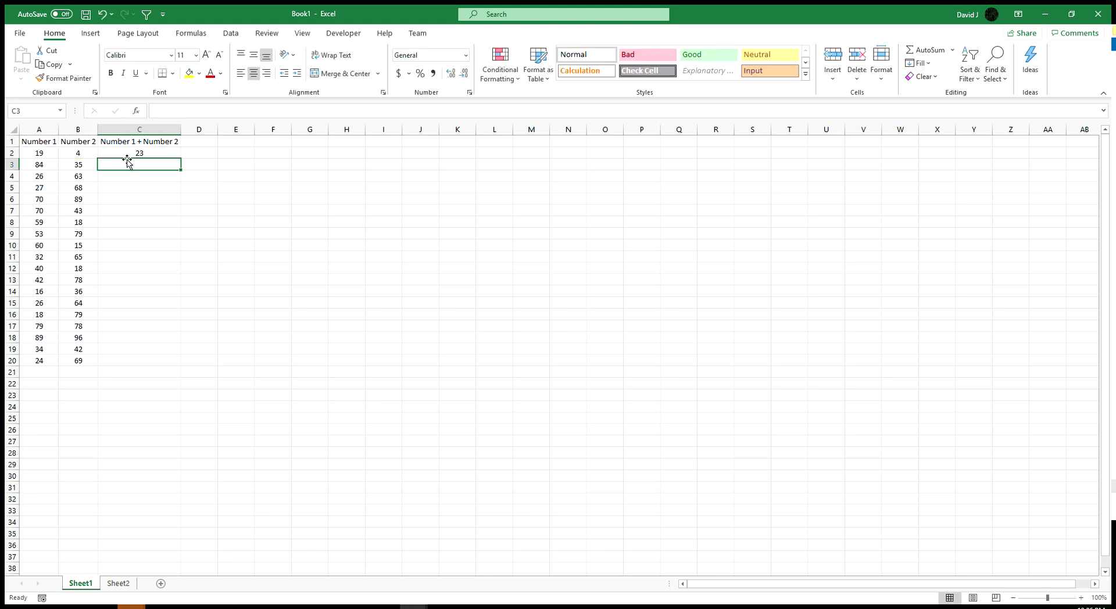
# - Enter a sum formula adding A3 and B3 in C3, giving 119
pyautogui.write('+')
pyautogui.press('Left')
pyautogui.press('Left')
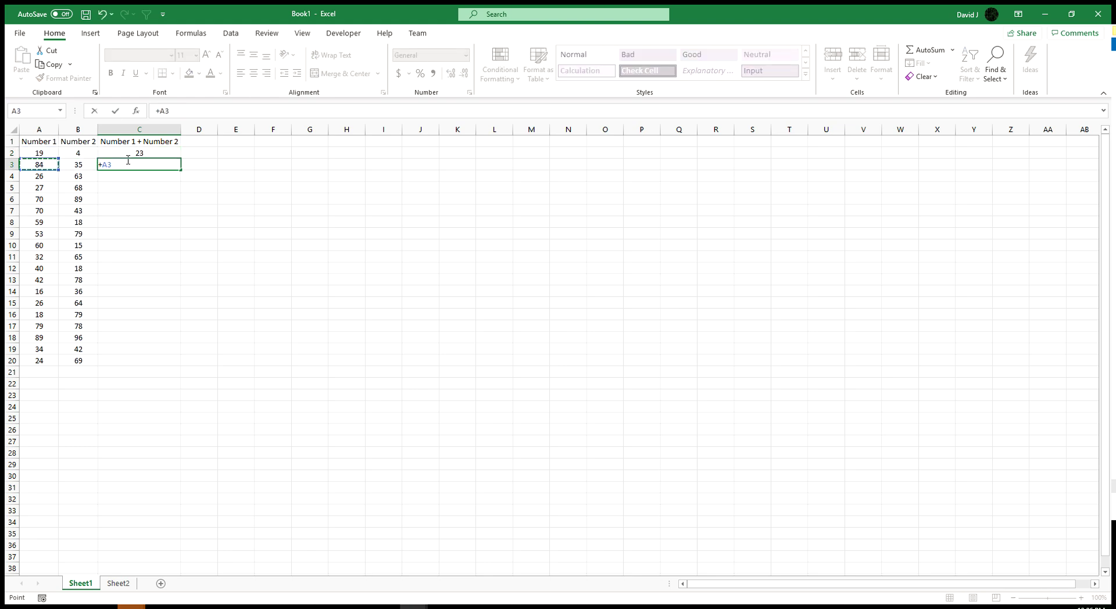
pyautogui.write('+')
pyautogui.press('Left')
pyautogui.press('Return')
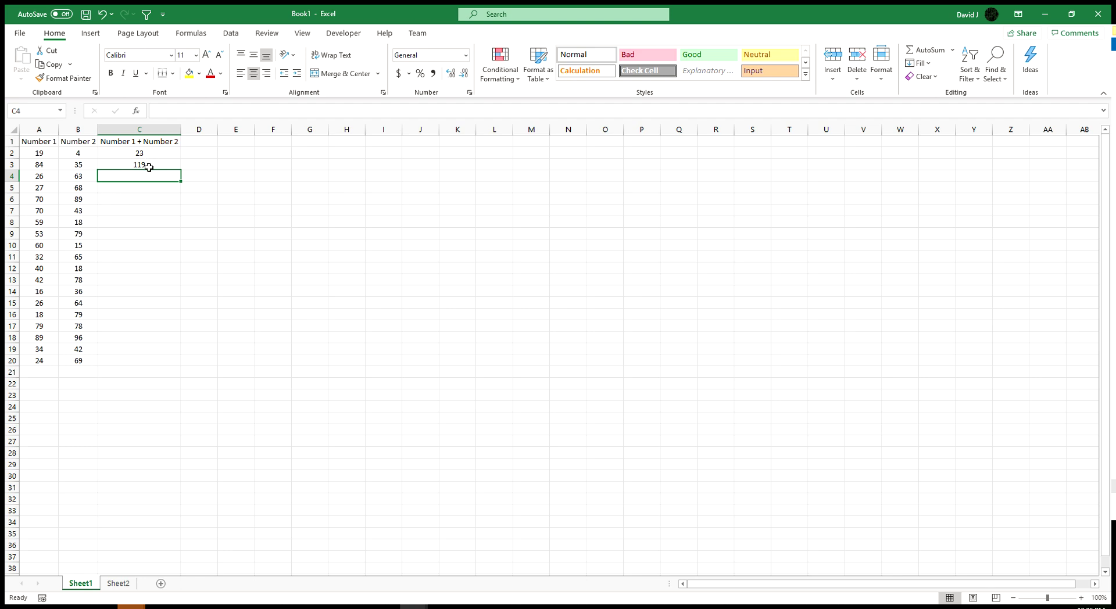
# - Autofill C3's sum formula down to C20, checking C12's references (58)
pyautogui.click(149, 168)
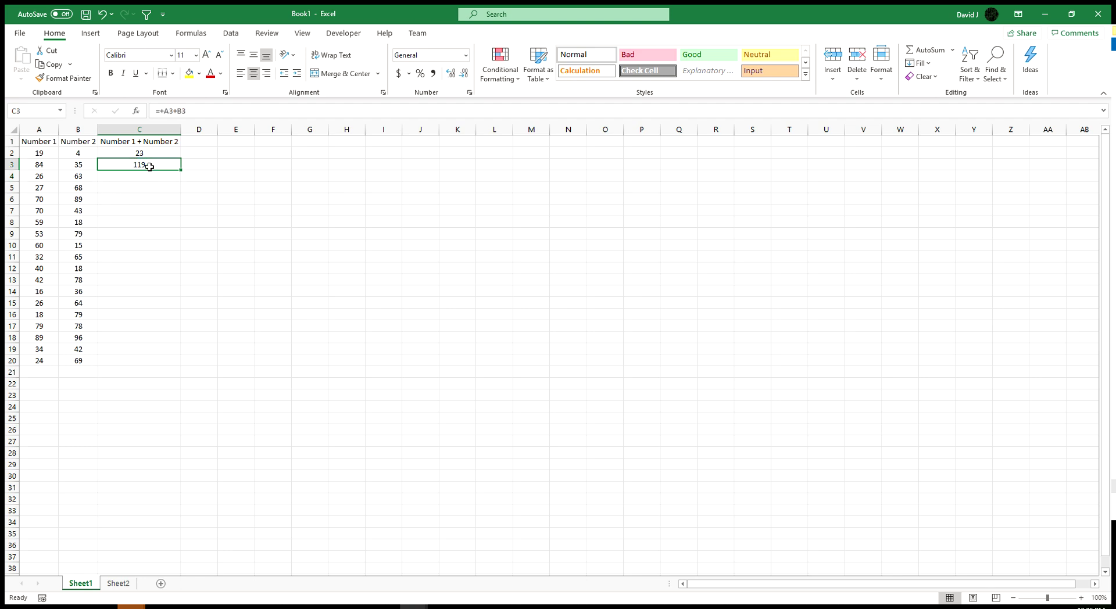
pyautogui.doubleClick(183, 170)
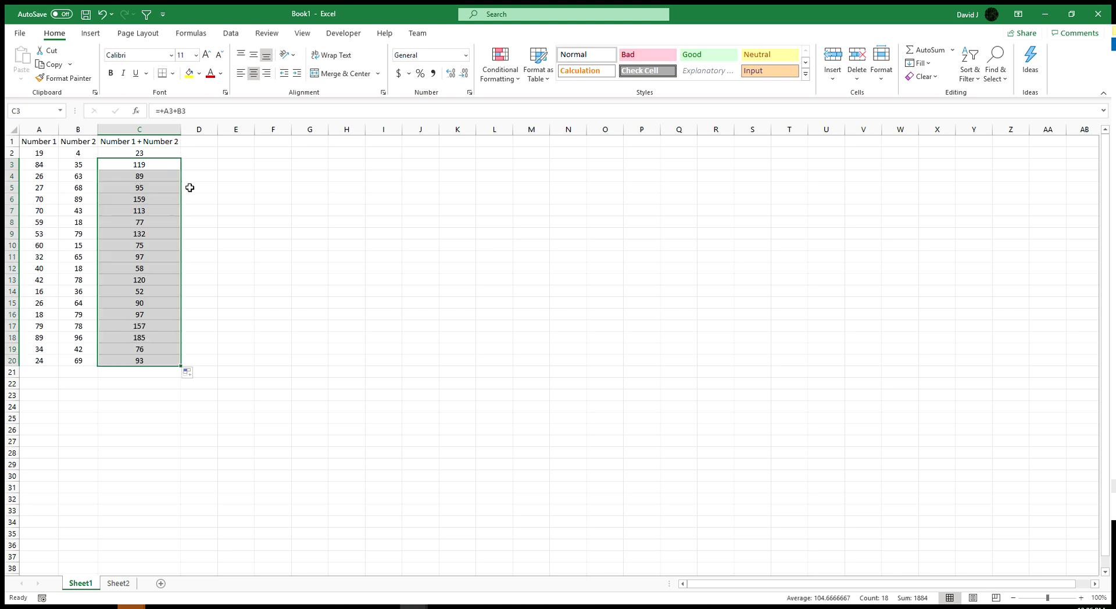
pyautogui.click(152, 268)
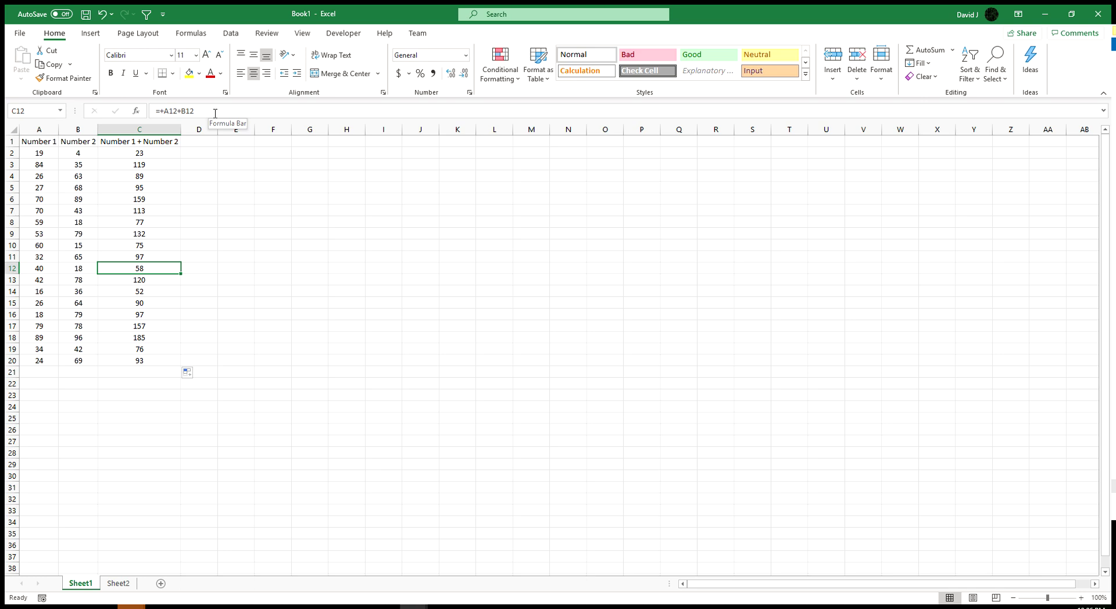
pyautogui.click(217, 111)
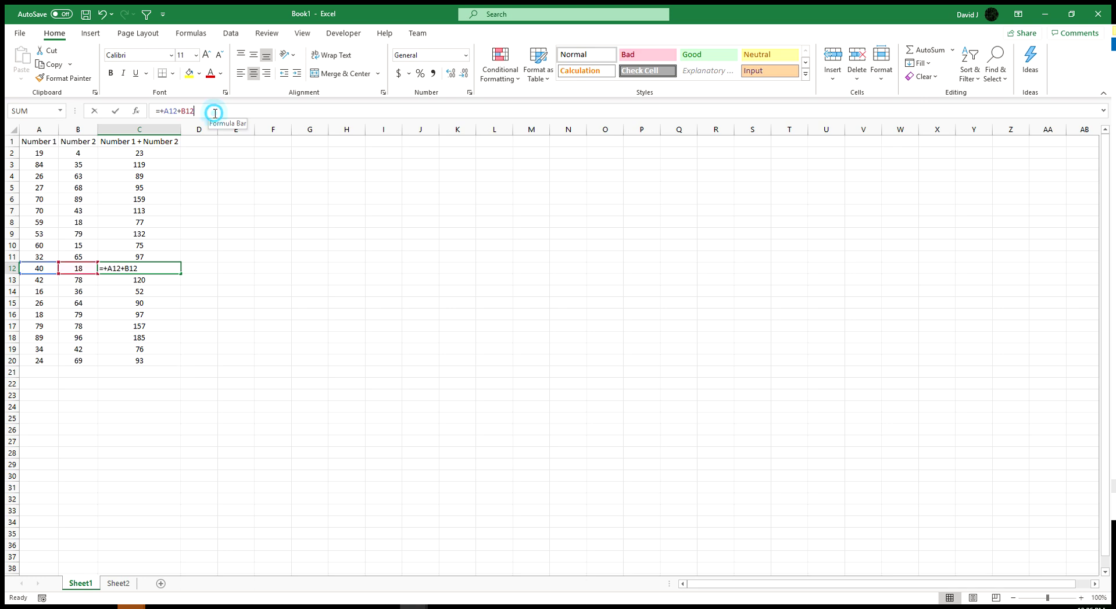
pyautogui.click(121, 254)
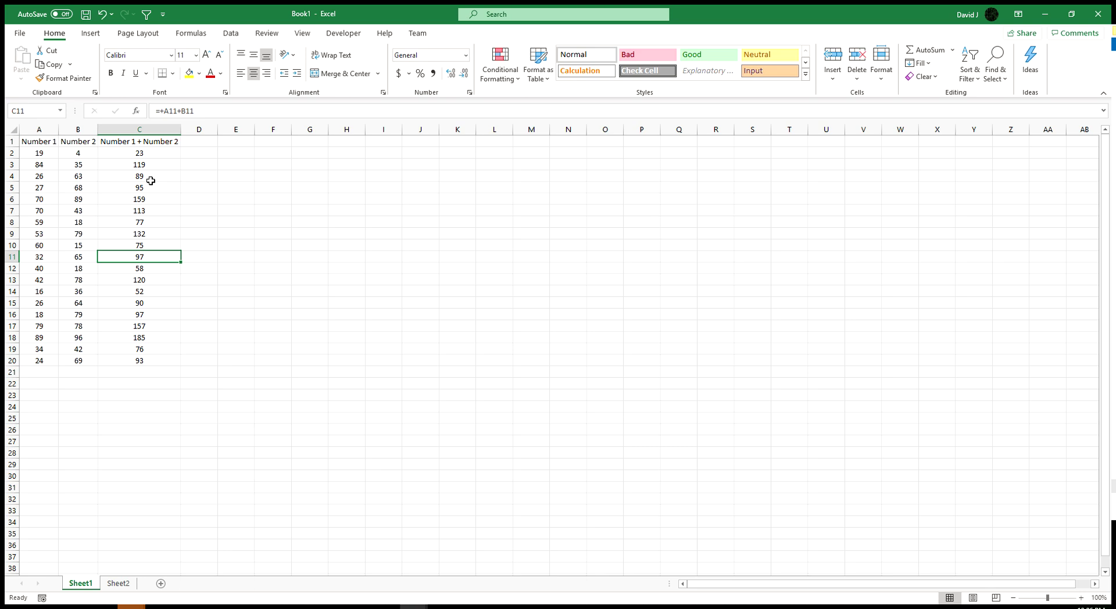
pyautogui.moveTo(150, 181); pyautogui.dragTo(150, 357)
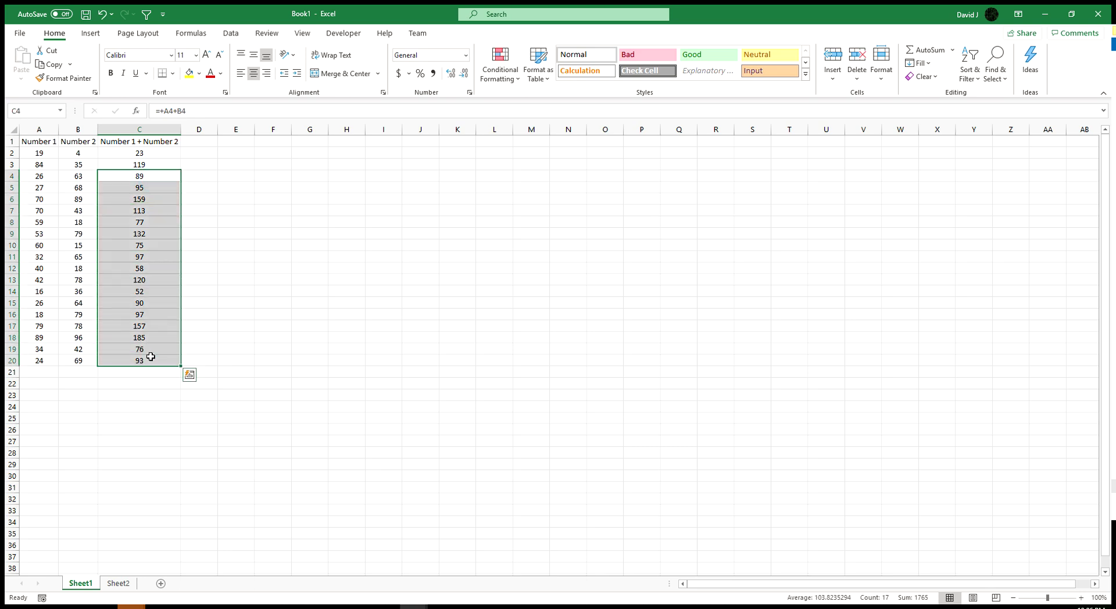
# - Clear sums in C4:C20, refill C3 down to C14, then clear C3:C14 too
pyautogui.press('Delete')
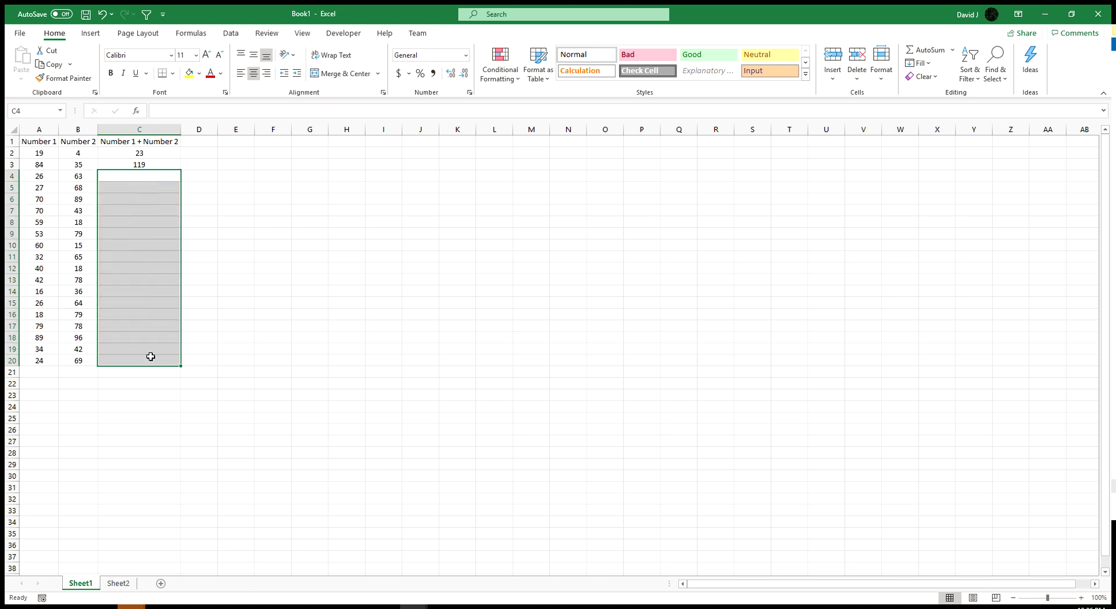
pyautogui.moveTo(133, 164); pyautogui.dragTo(133, 174)
pyautogui.click(133, 163)
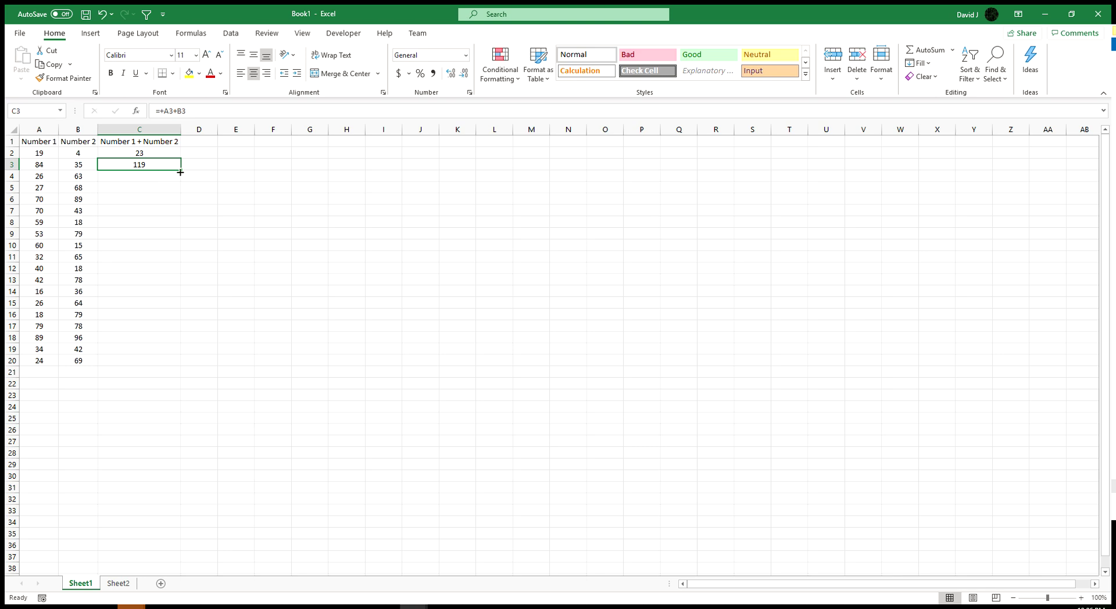
pyautogui.moveTo(180, 172); pyautogui.dragTo(168, 294)
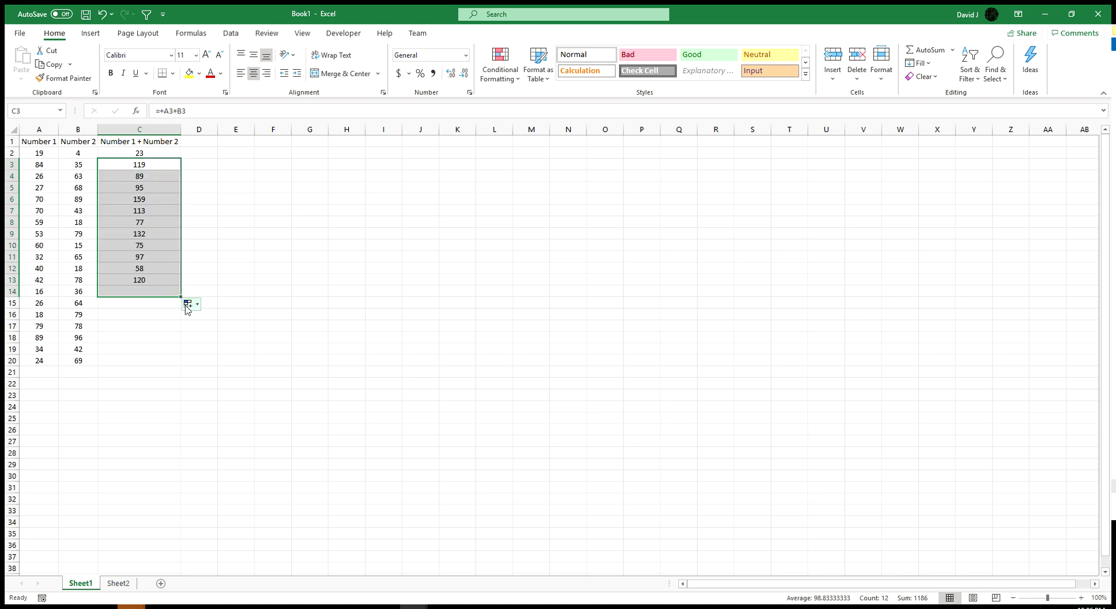
pyautogui.press('Delete')
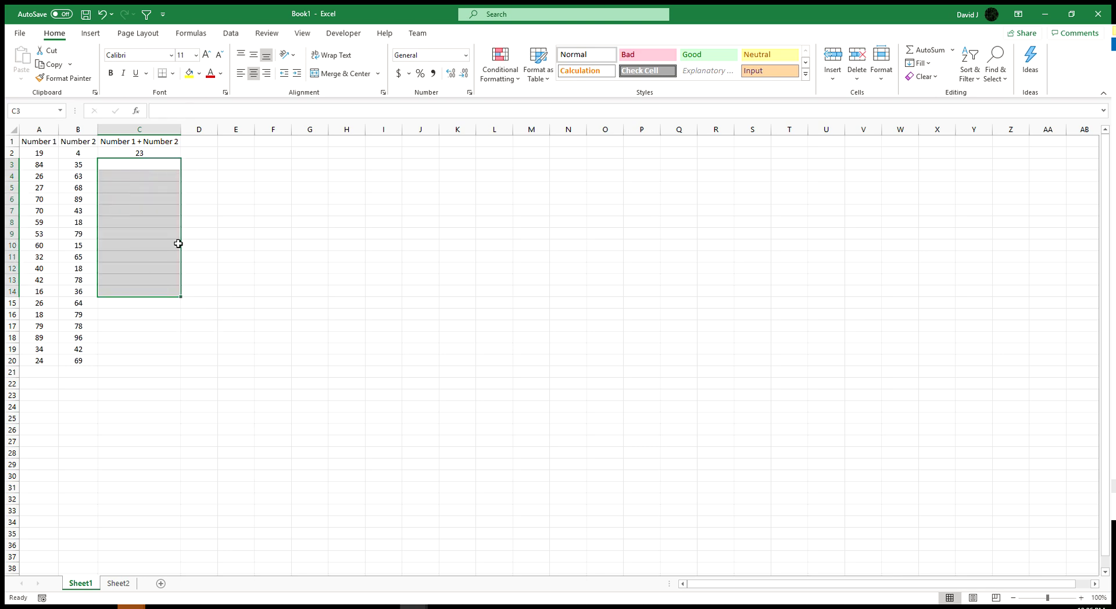
# - Fill C2's formula down through C20 with Fill Down, checking C9 shows 132
pyautogui.moveTo(165, 152); pyautogui.dragTo(143, 360)
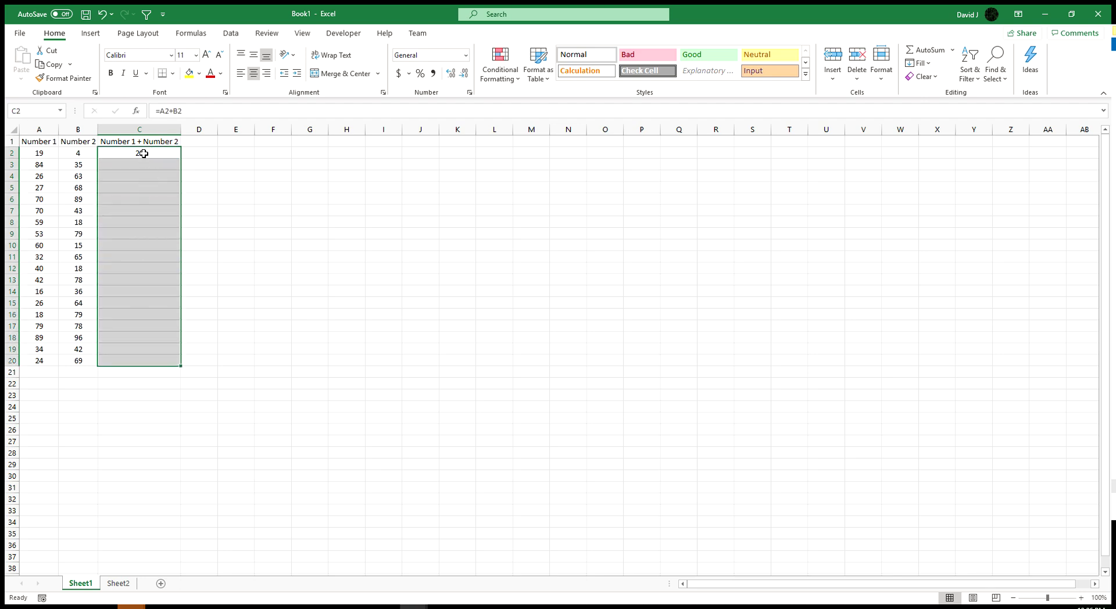
pyautogui.click(925, 64)
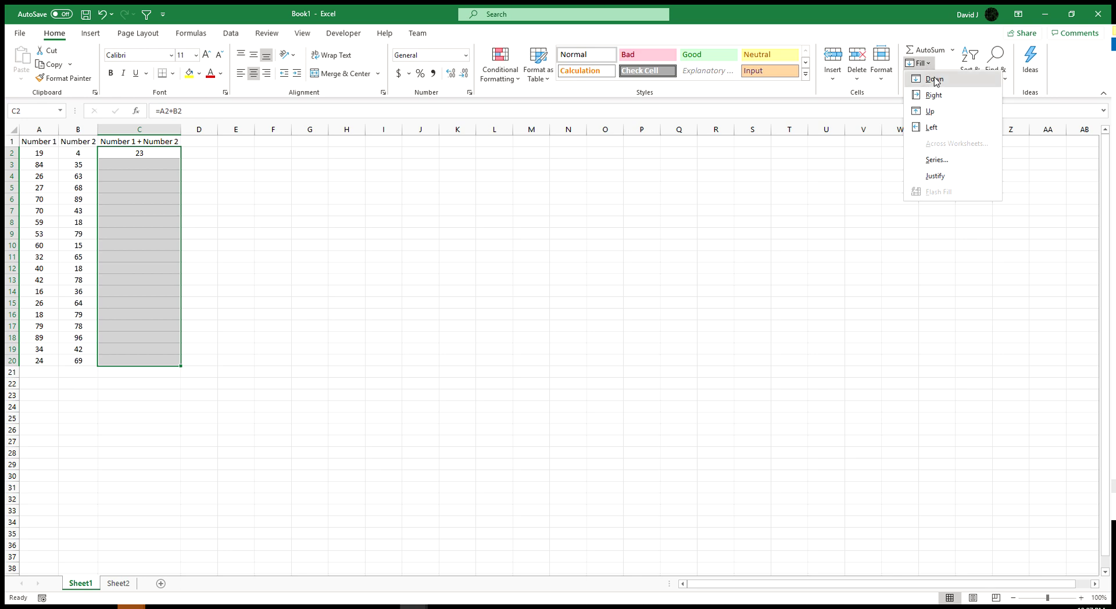
pyautogui.click(931, 78)
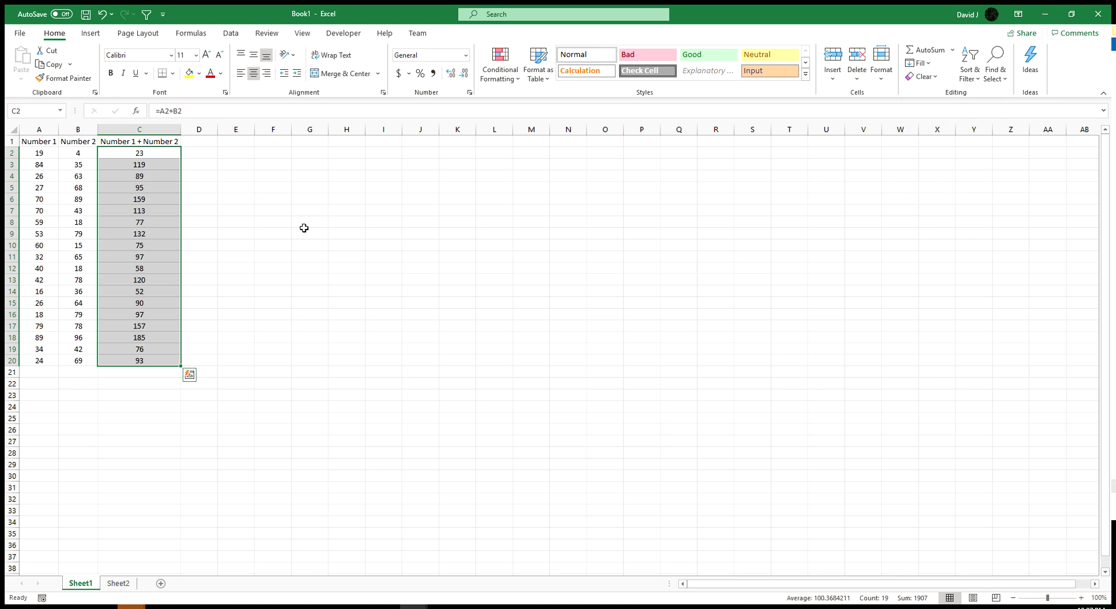
pyautogui.click(162, 232)
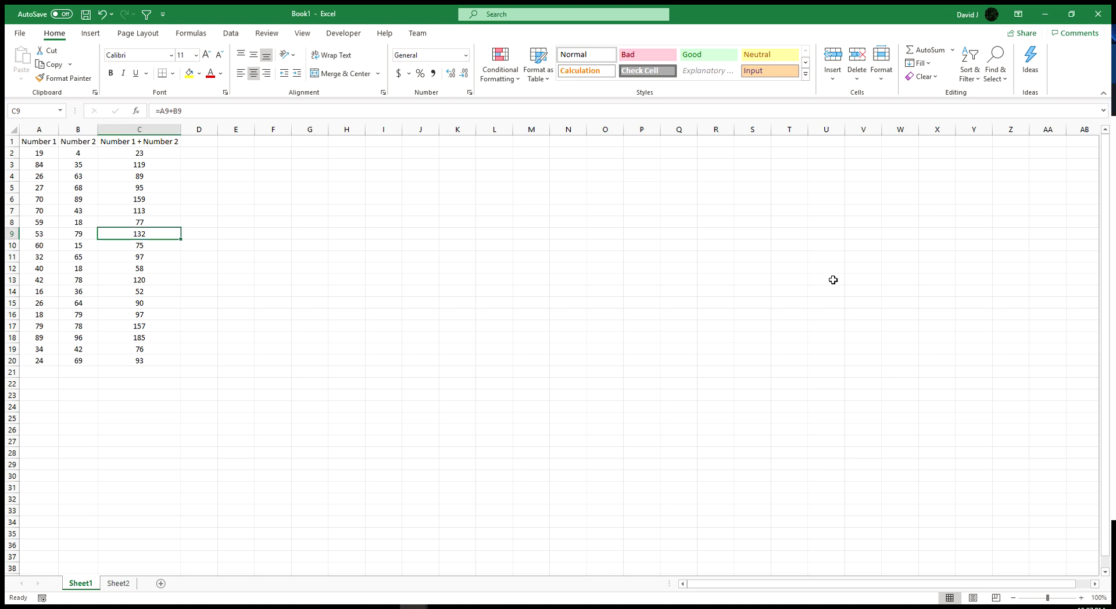
# - Add the header 'Number' in D1, correcting the mistyped 'Number 3'
pyautogui.click(221, 144)
pyautogui.click(214, 142)
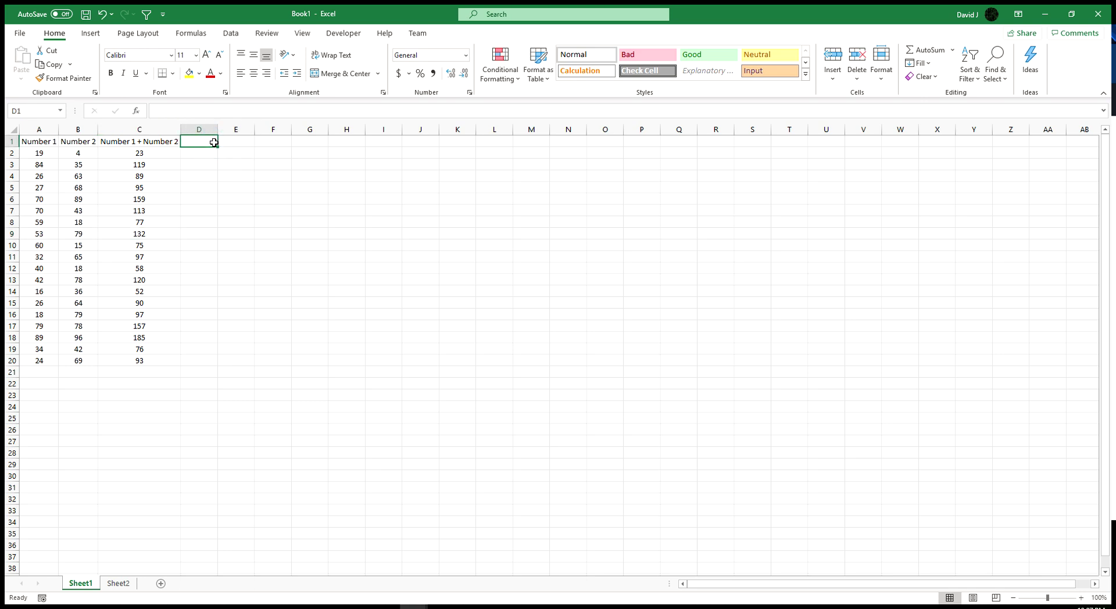
pyautogui.write('Number 3')
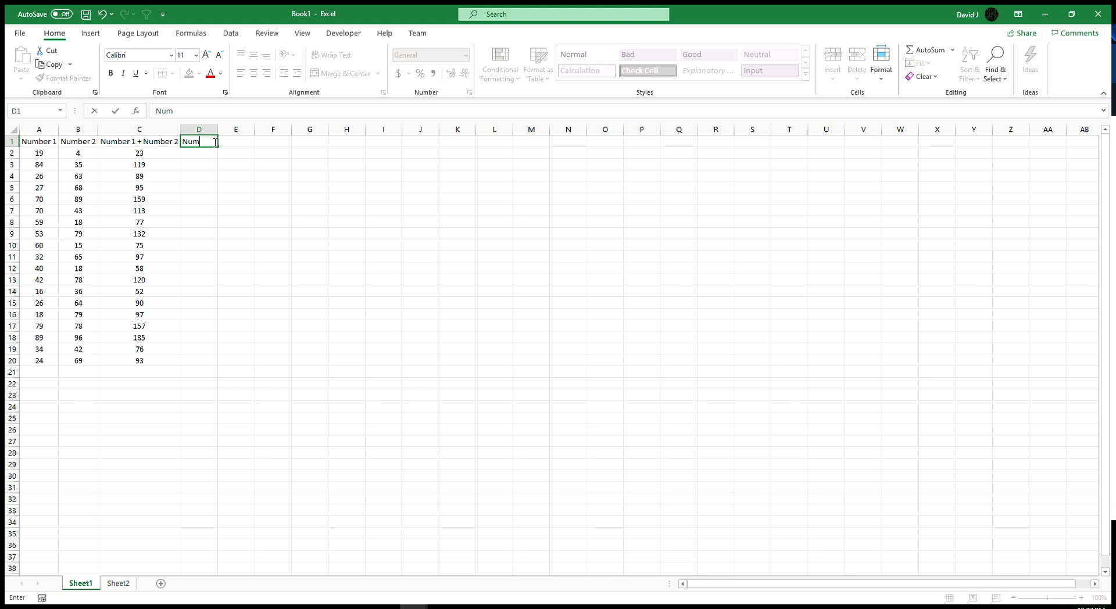
pyautogui.press('Return')
pyautogui.click(214, 143)
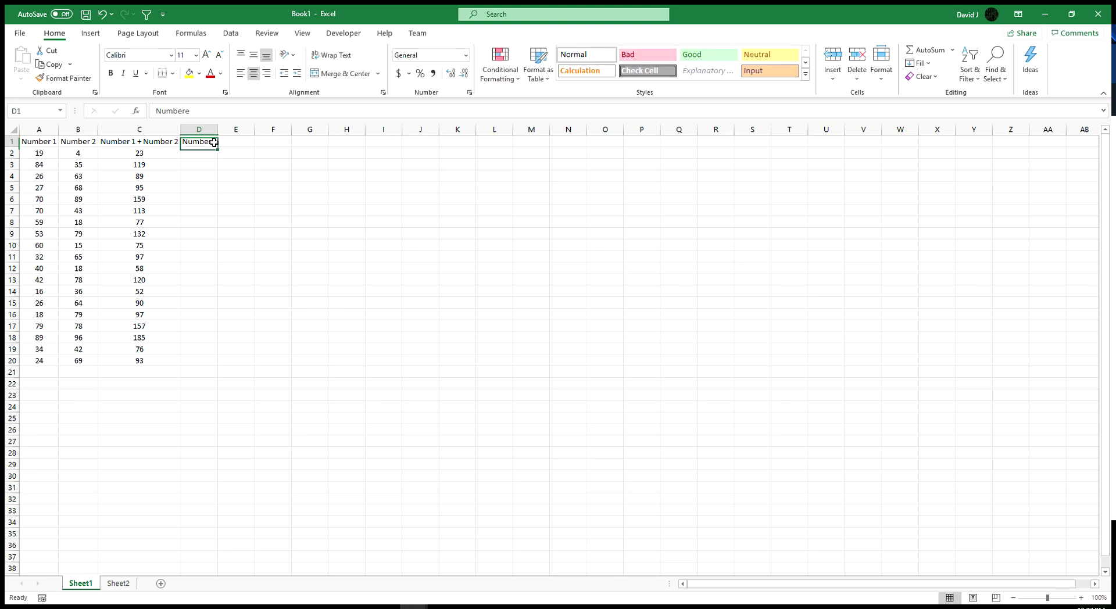
pyautogui.click(226, 104)
pyautogui.press('BackSpace')
pyautogui.press('Return')
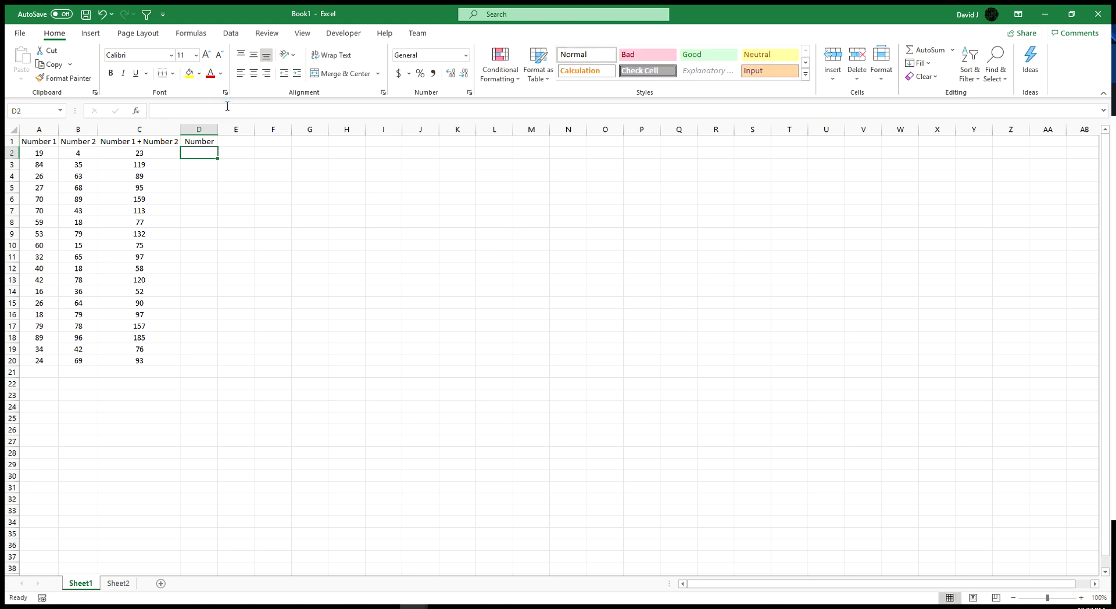
# - Enter 1 in D2, autofill it down to D20, then undo the copied 1s
pyautogui.write('1')
pyautogui.press('Return')
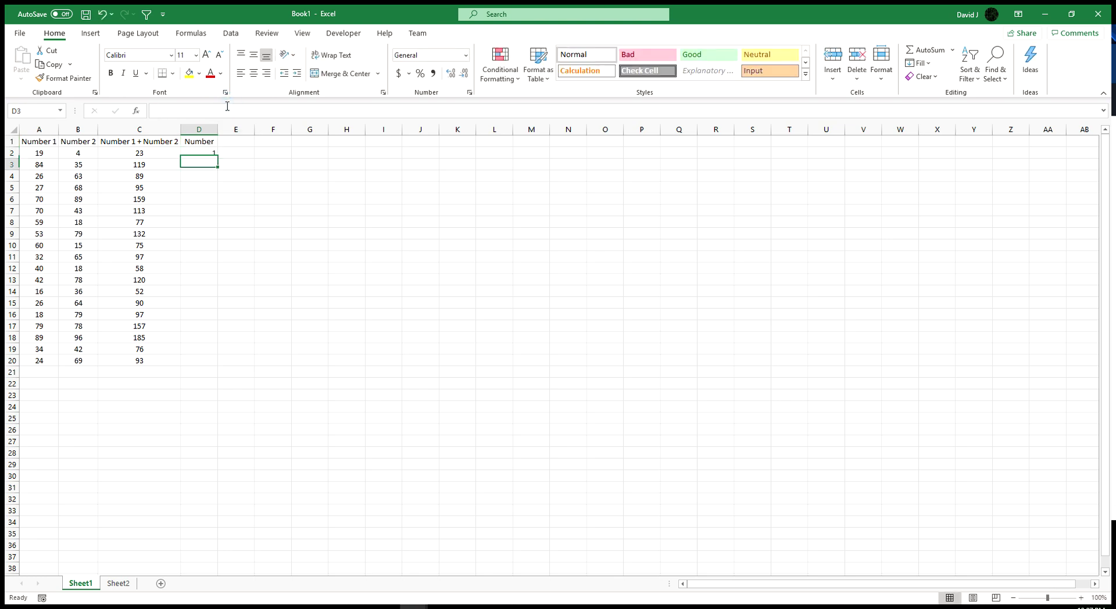
pyautogui.click(213, 155)
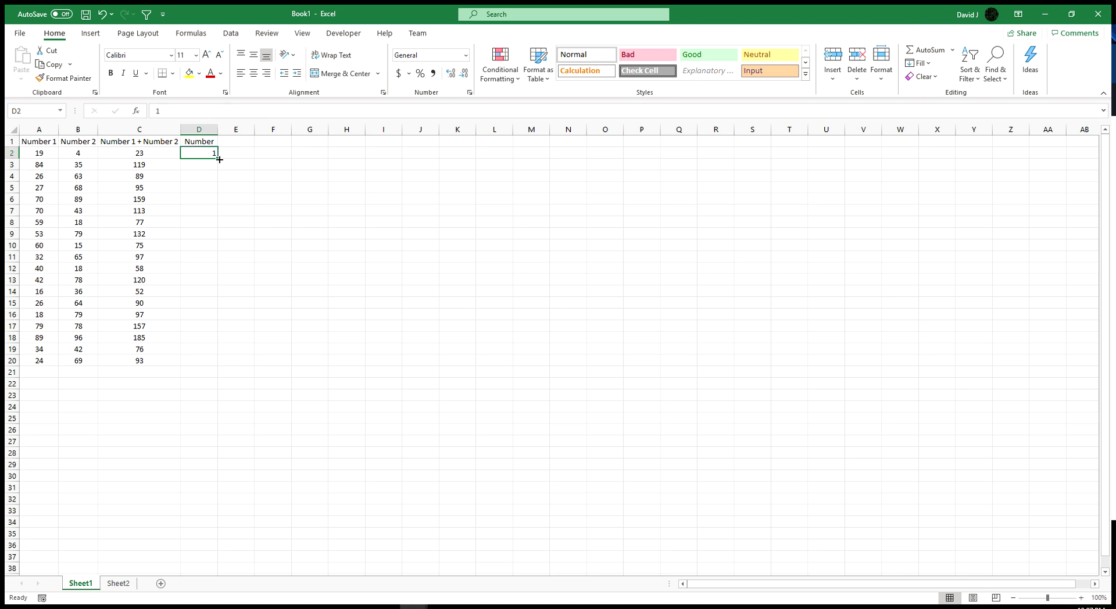
pyautogui.doubleClick(219, 159)
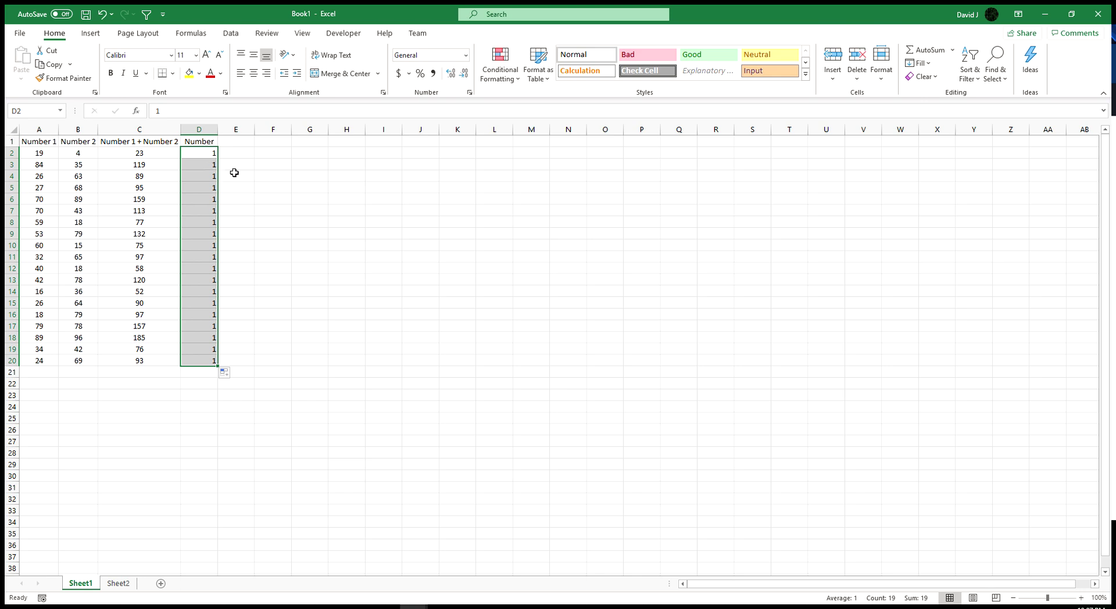
pyautogui.moveTo(200, 165); pyautogui.dragTo(182, 359)
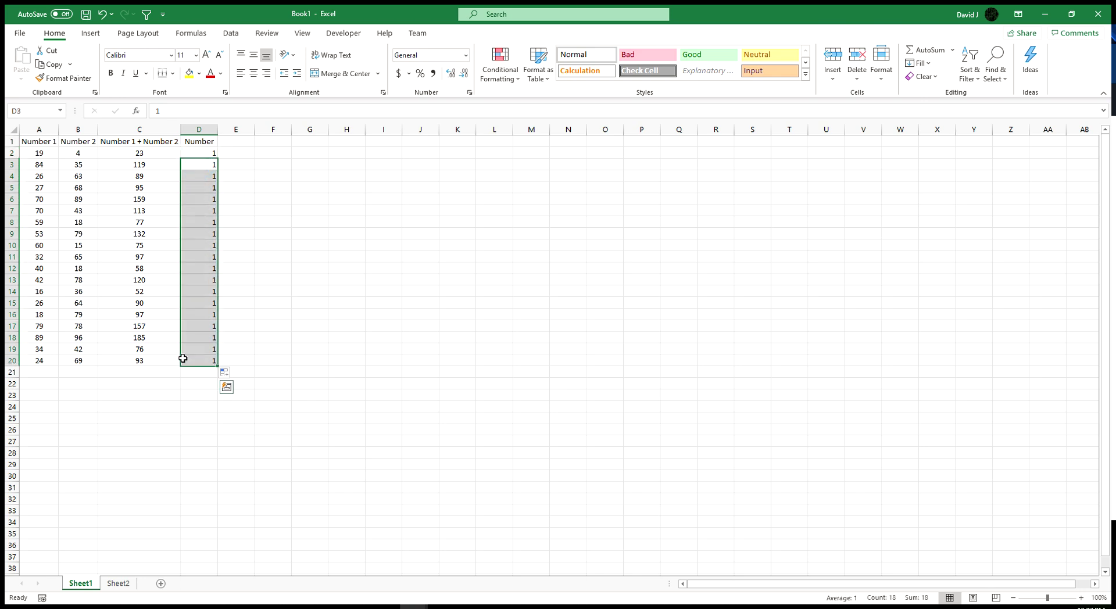
pyautogui.hotkey('ctrl', 'z')
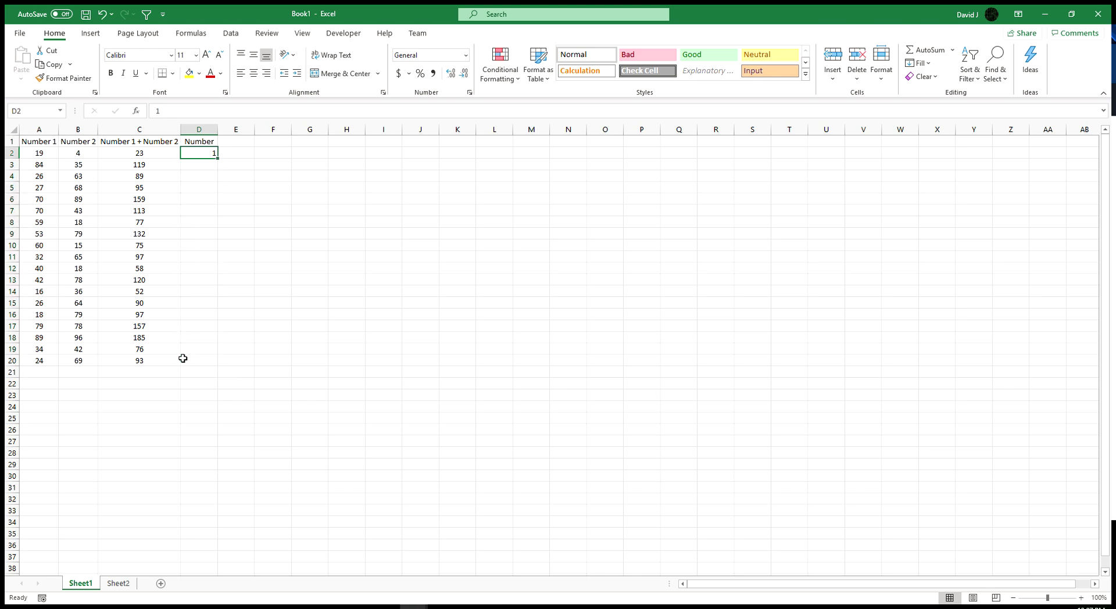
# - Enter 2 in D3, autofill it to D20, then delete the copied 2s in D4:D20
pyautogui.press('Return')
pyautogui.write('2')
pyautogui.press('Return')
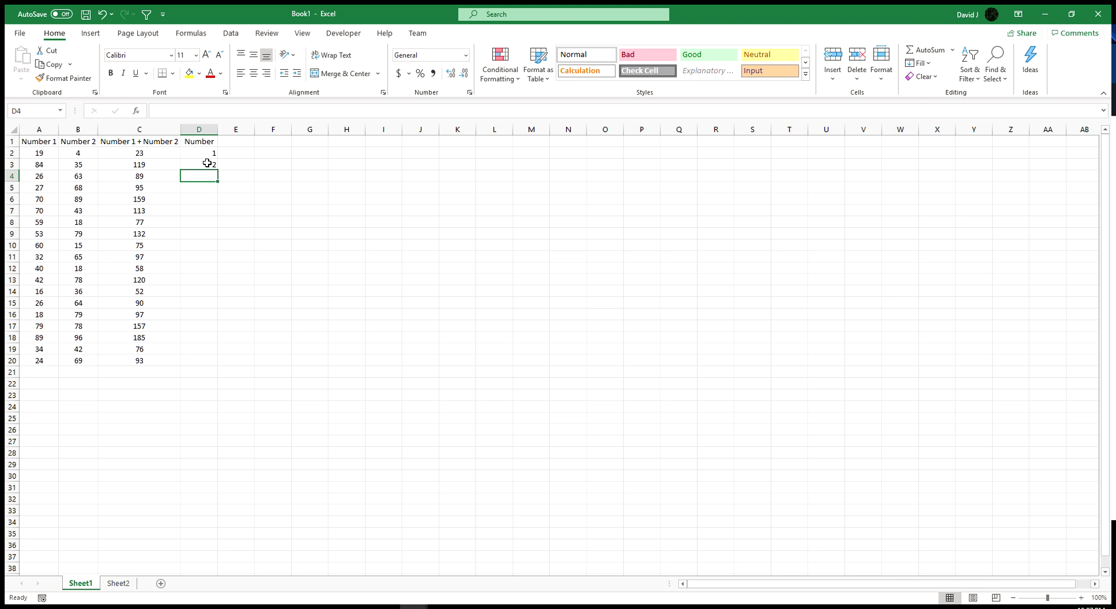
pyautogui.click(214, 165)
pyautogui.doubleClick(218, 170)
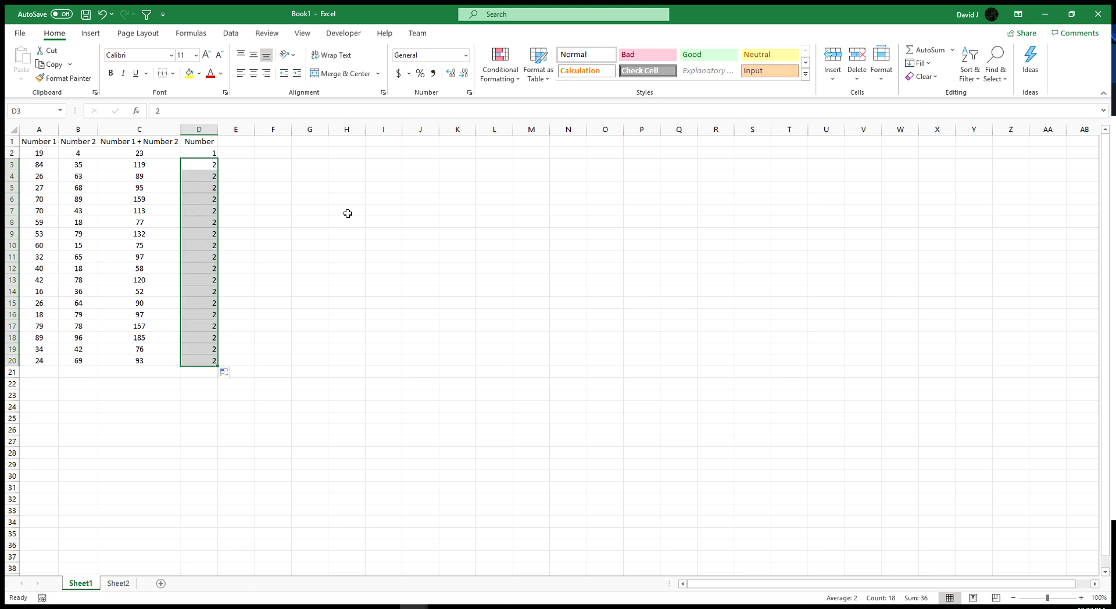
pyautogui.moveTo(210, 177); pyautogui.dragTo(193, 357)
pyautogui.press('Delete')
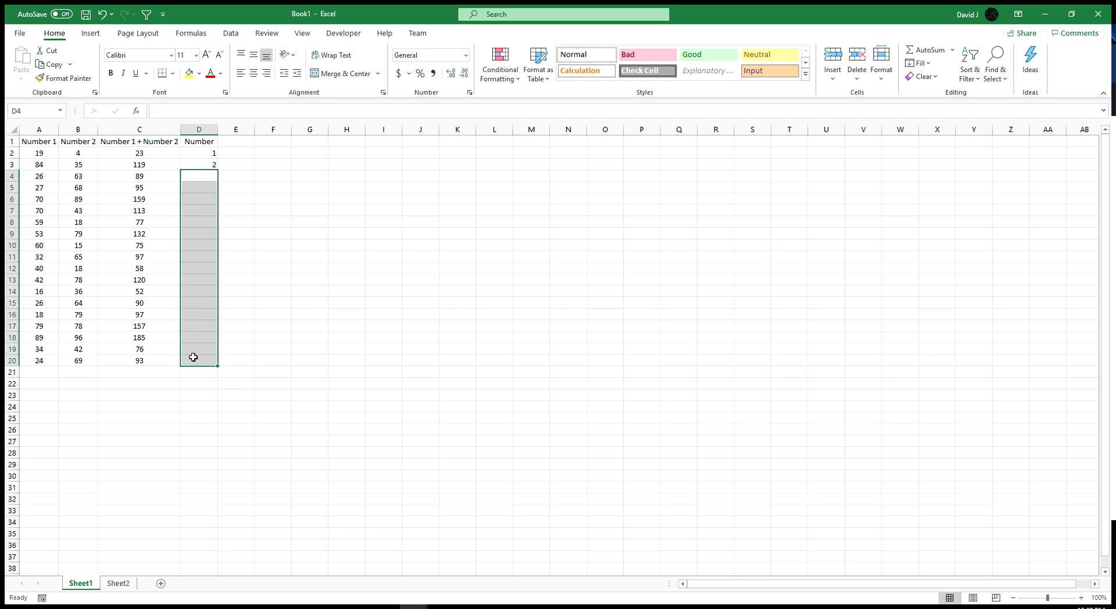
# - Extend the 1, 2 series from D2:D3 down to row 20, then undo it
pyautogui.click(201, 154)
pyautogui.moveTo(202, 154); pyautogui.dragTo(194, 173)
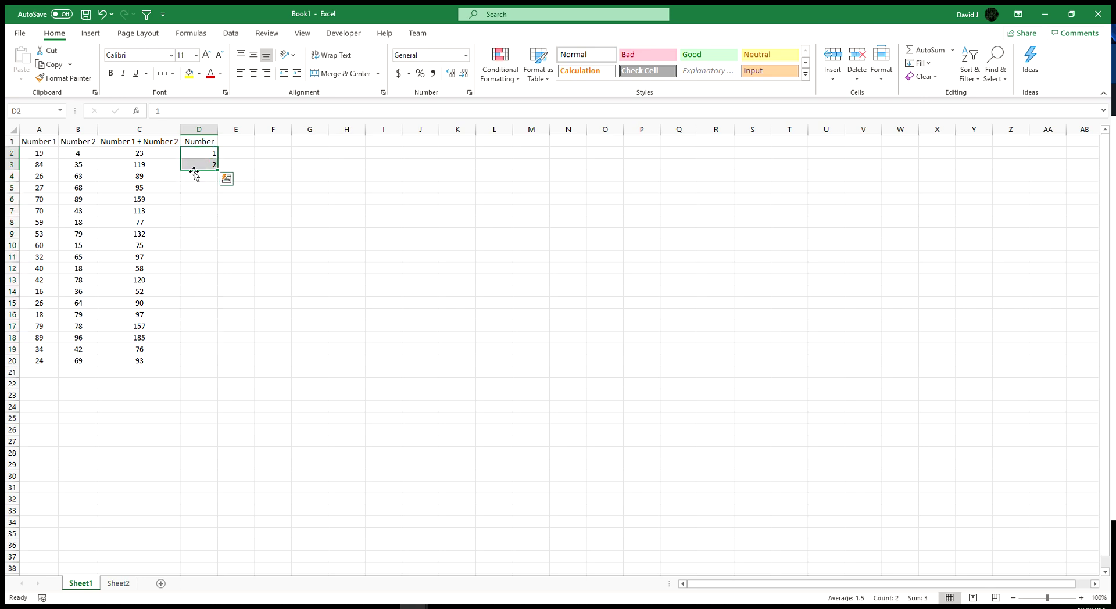
pyautogui.doubleClick(218, 171)
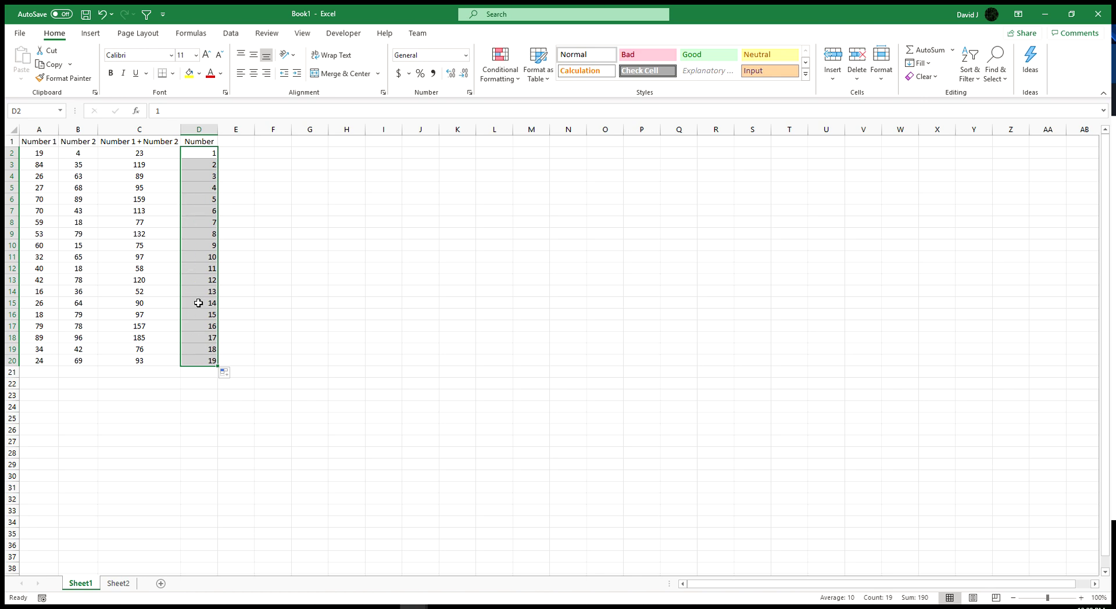
pyautogui.moveTo(209, 176); pyautogui.dragTo(207, 356)
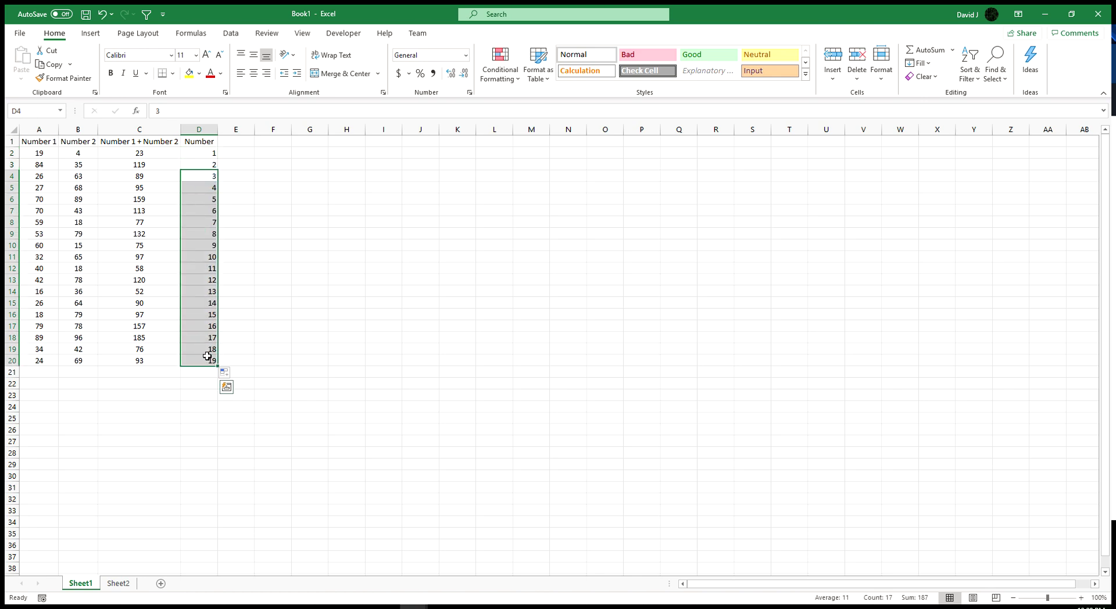
pyautogui.hotkey('ctrl', 'z')
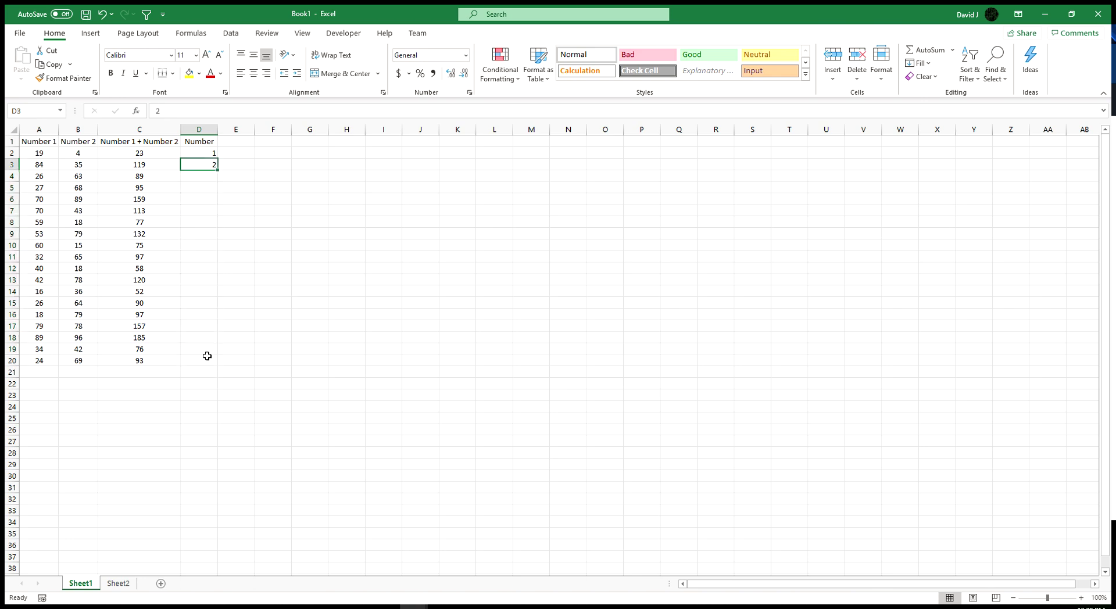
# - Change D3 to 4 and extend the step-of-3 series down to 55 in D20
pyautogui.write('4')
pyautogui.press('Return')
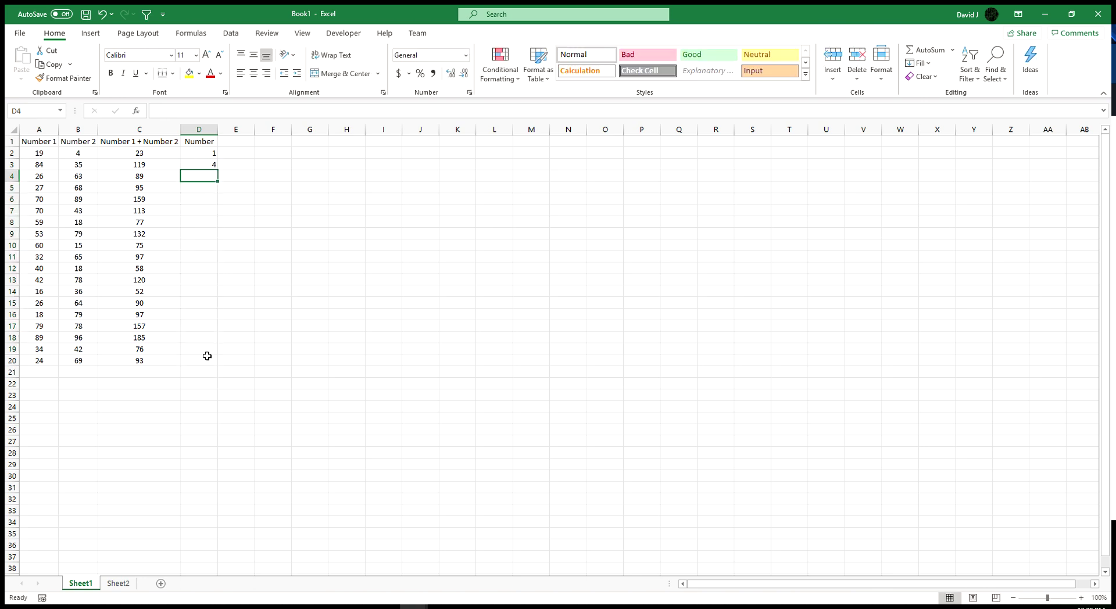
pyautogui.press('Up')
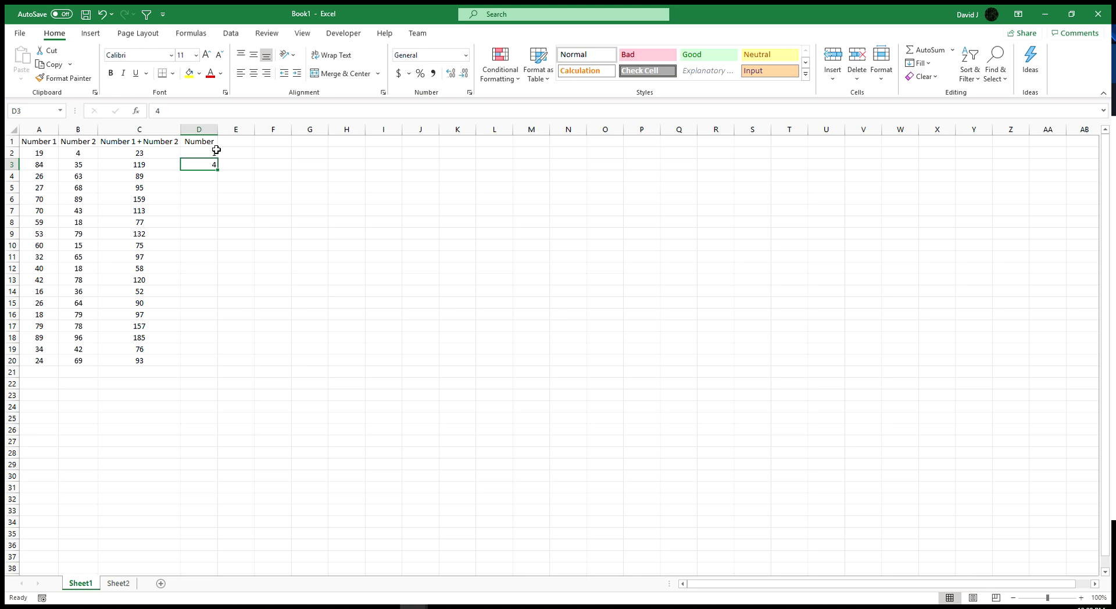
pyautogui.moveTo(212, 152); pyautogui.dragTo(216, 168)
pyautogui.doubleClick(217, 168)
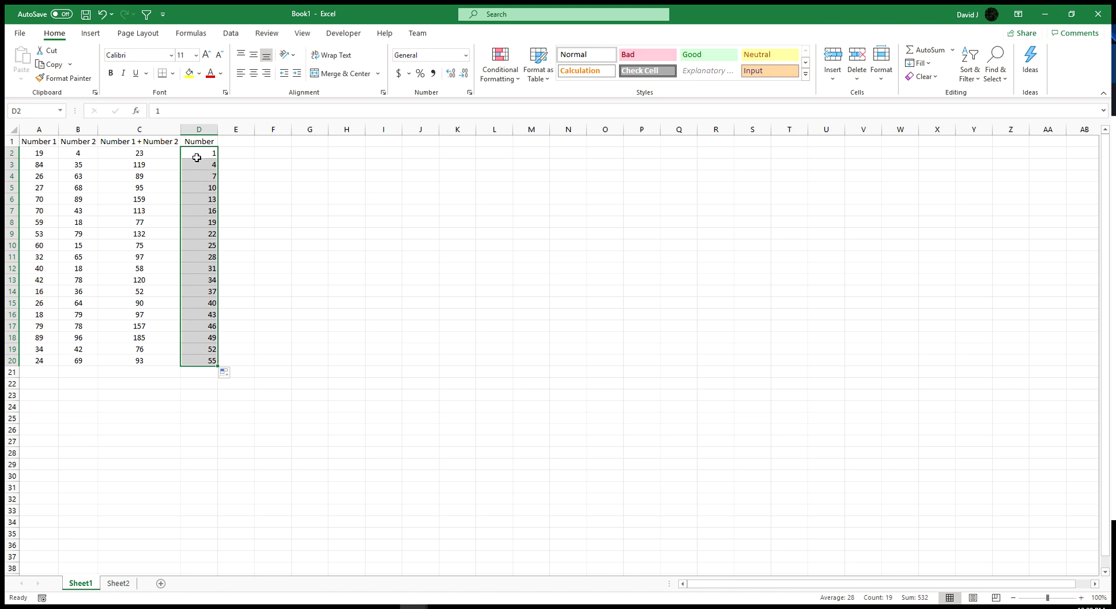
pyautogui.click(197, 153)
# - Head column E 'Date' and enter jan 1 in E2
pyautogui.click(226, 140)
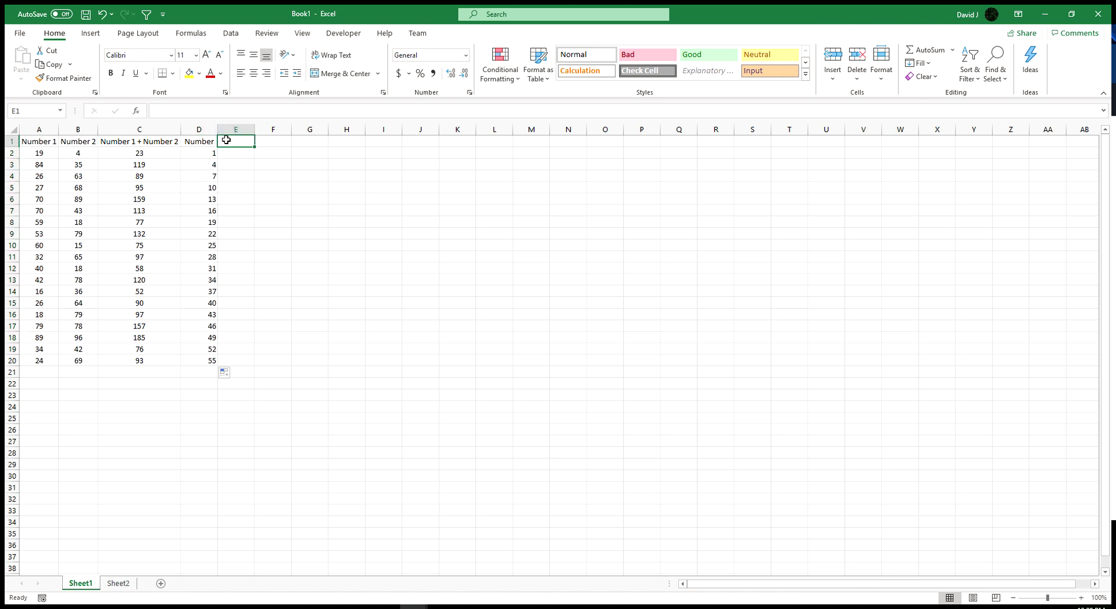
pyautogui.write('Date')
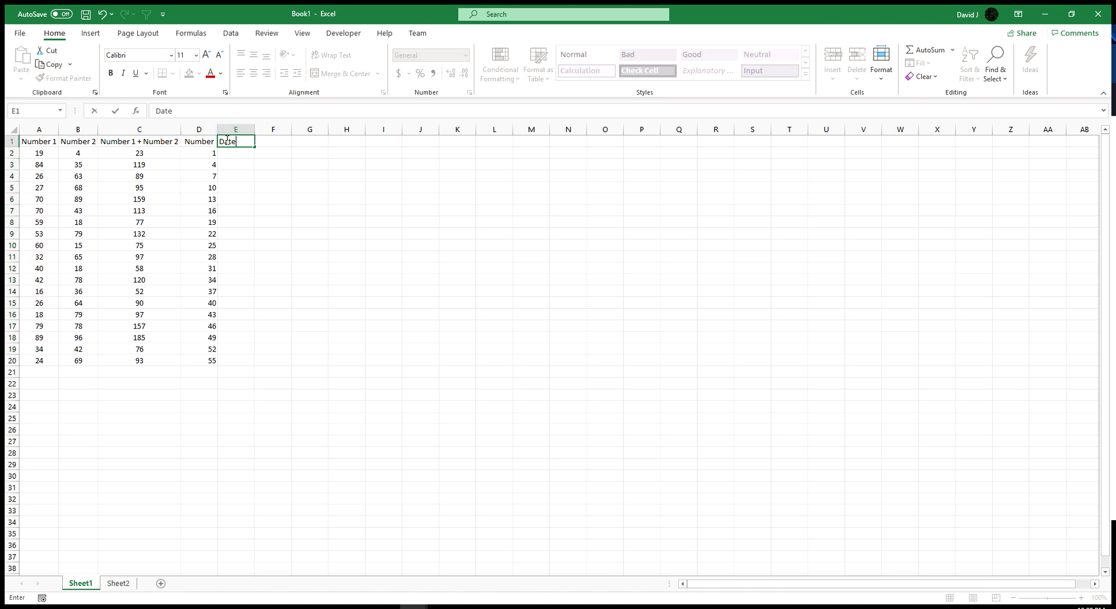
pyautogui.press('Return')
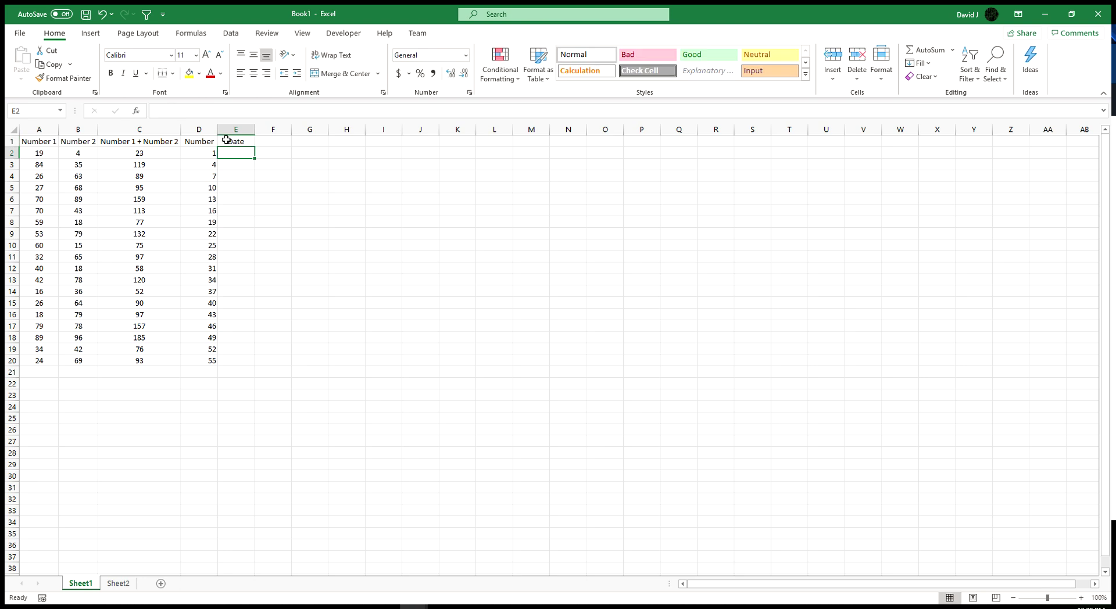
pyautogui.write('jan 1')
pyautogui.press('Return')
# - Autofill daily dates from E2 down to row 20, then clear them below E2
pyautogui.click(232, 150)
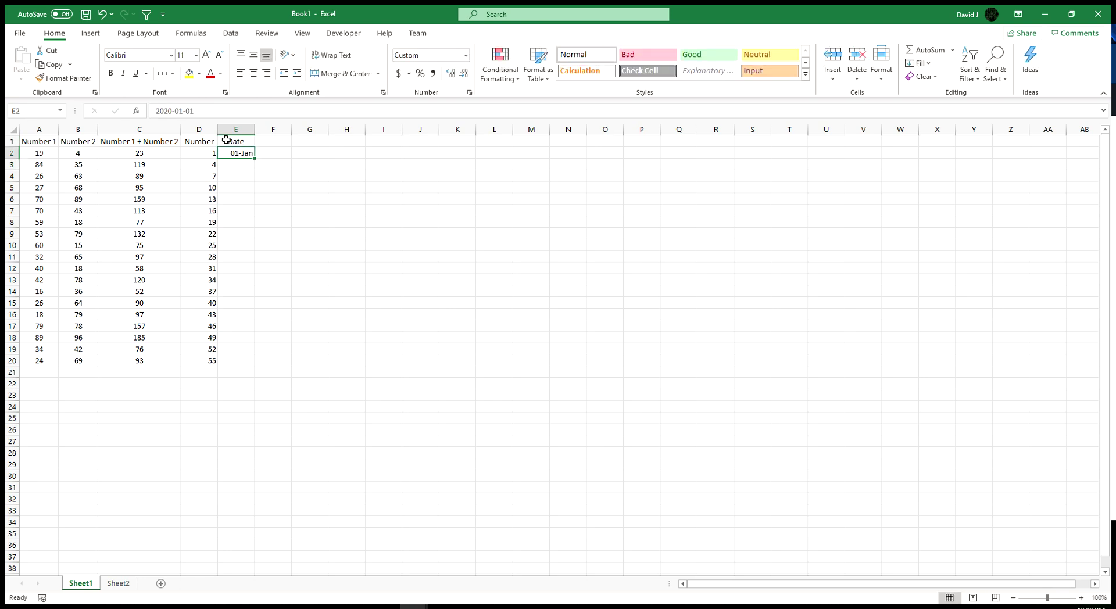
pyautogui.doubleClick(254, 158)
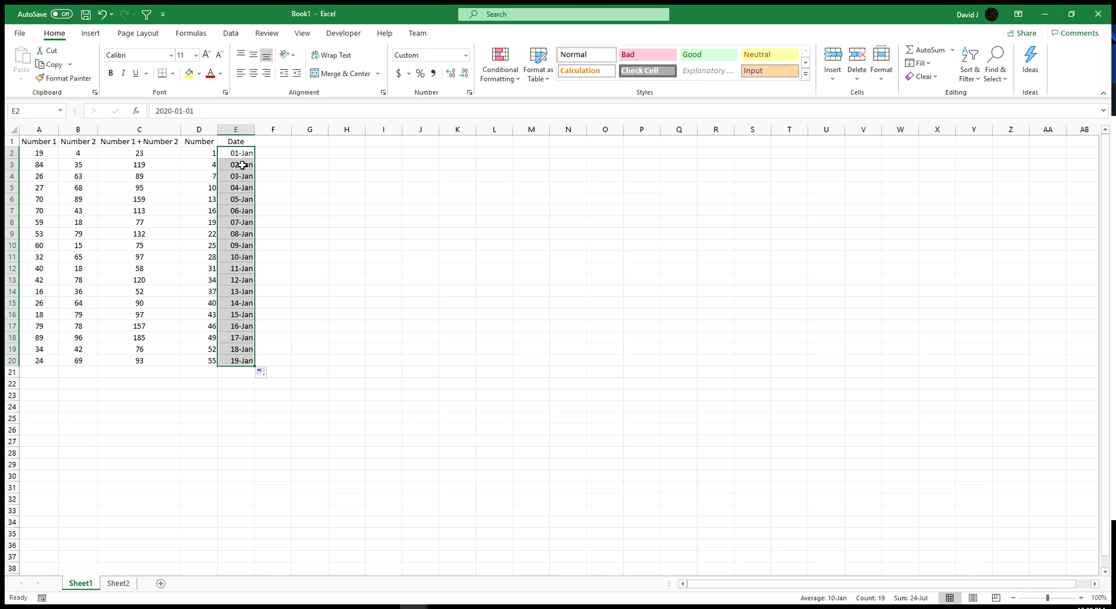
pyautogui.moveTo(242, 165); pyautogui.dragTo(243, 354)
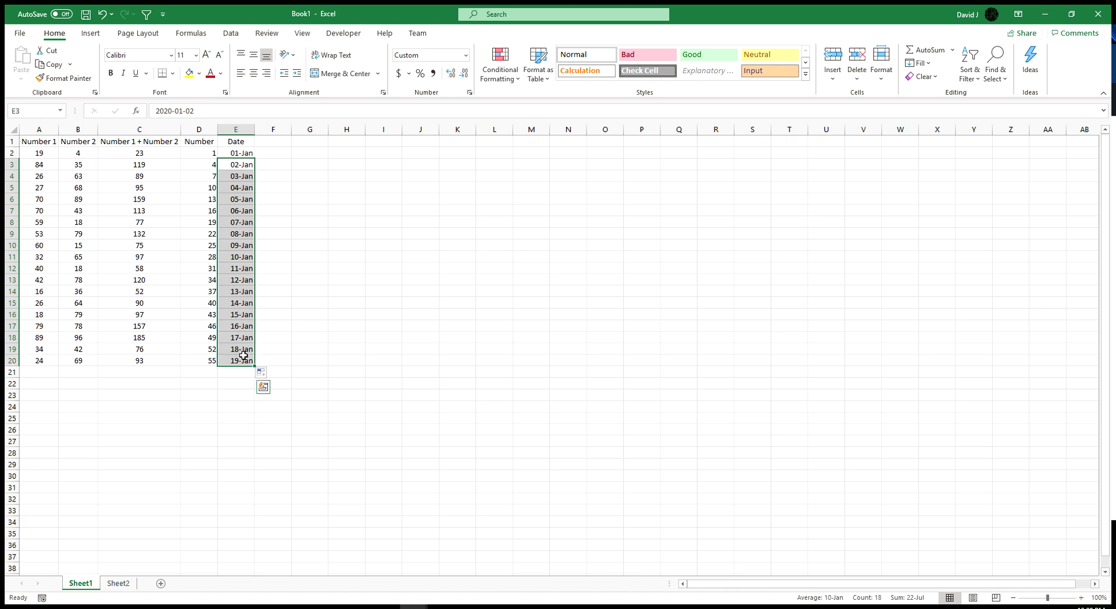
pyautogui.press('Delete')
# - Enter 1-Feb in E3 below the 01-Jan date
pyautogui.press('Down')
pyautogui.press('Up')
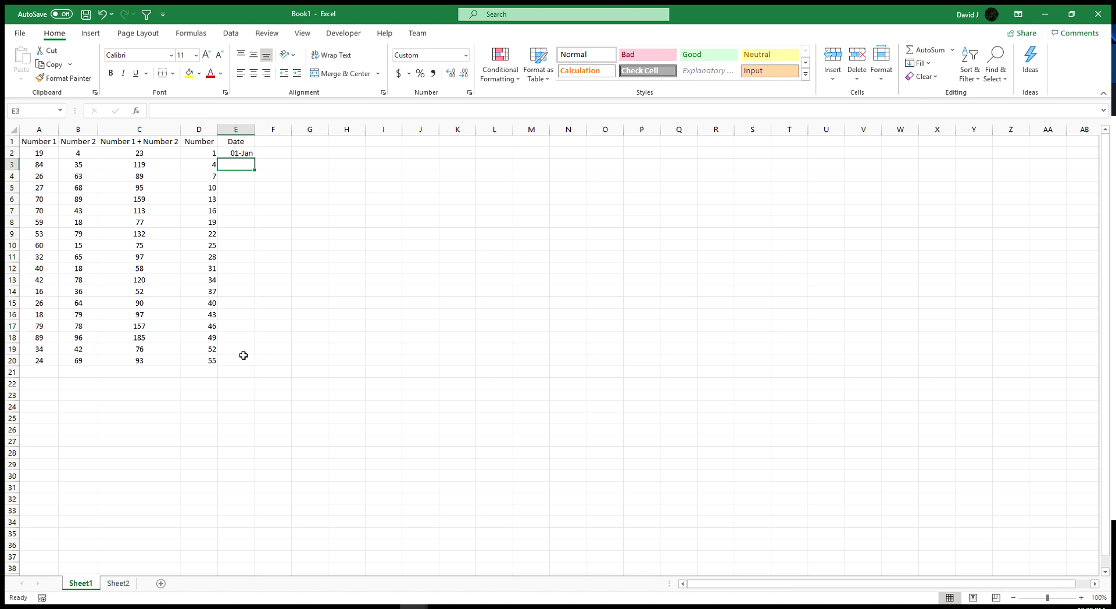
pyautogui.write('1-Feb')
pyautogui.press('Return')
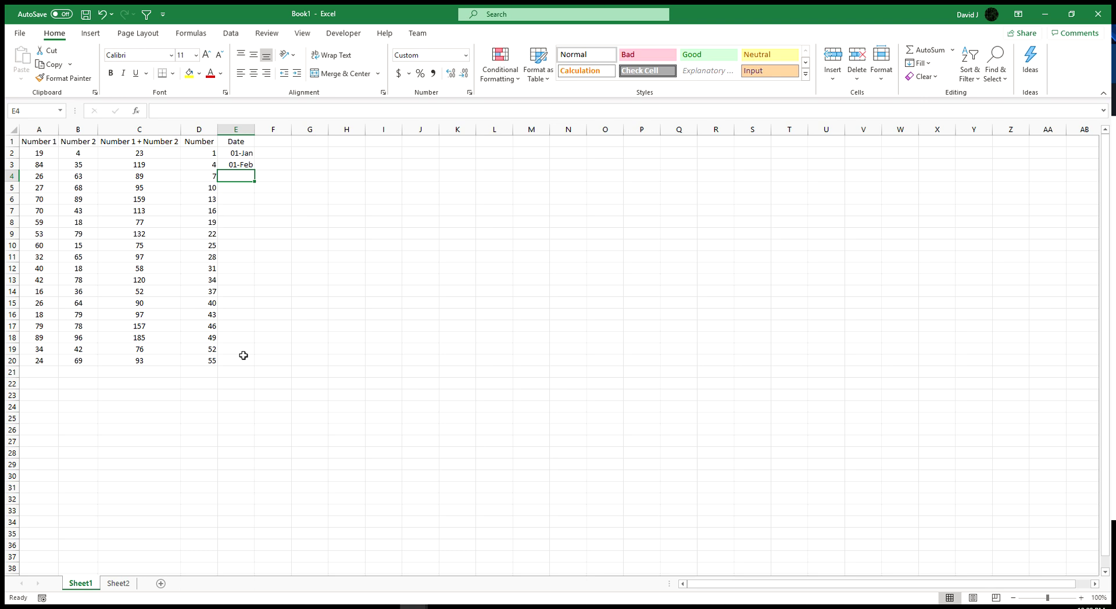
pyautogui.press('Up')
# - Extend the monthly dates down to E20, verifying E14 rolls into 2021
pyautogui.moveTo(233, 153); pyautogui.dragTo(233, 164)
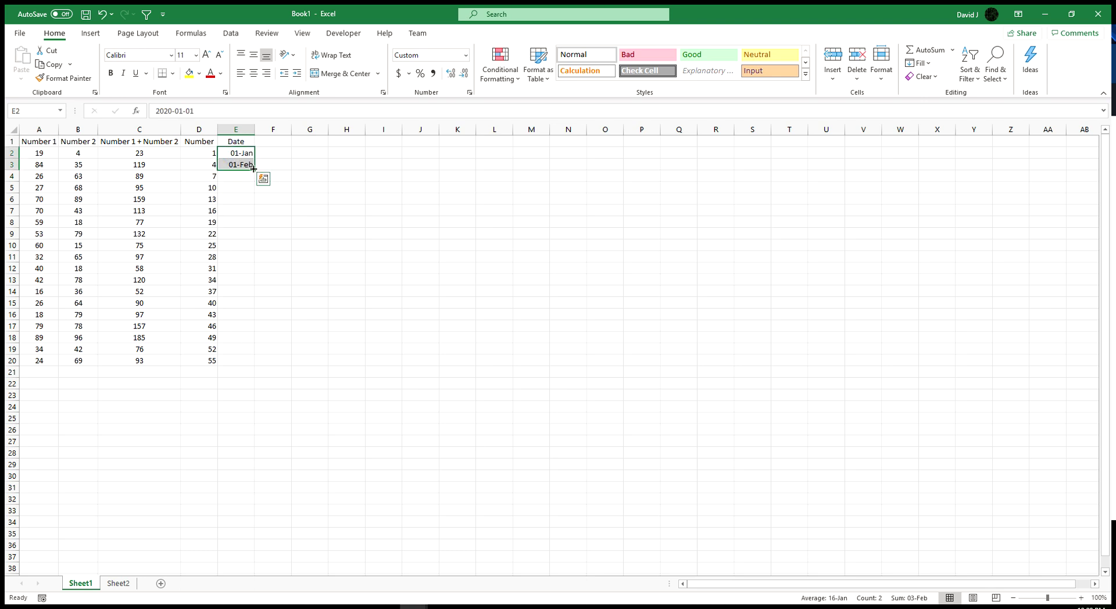
pyautogui.doubleClick(254, 168)
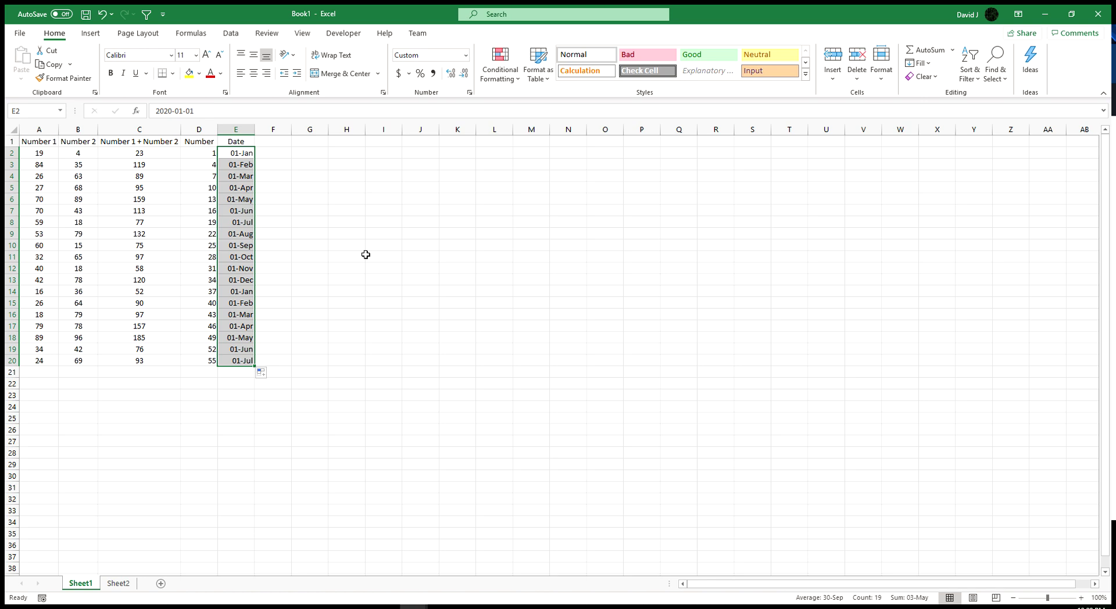
pyautogui.click(248, 175)
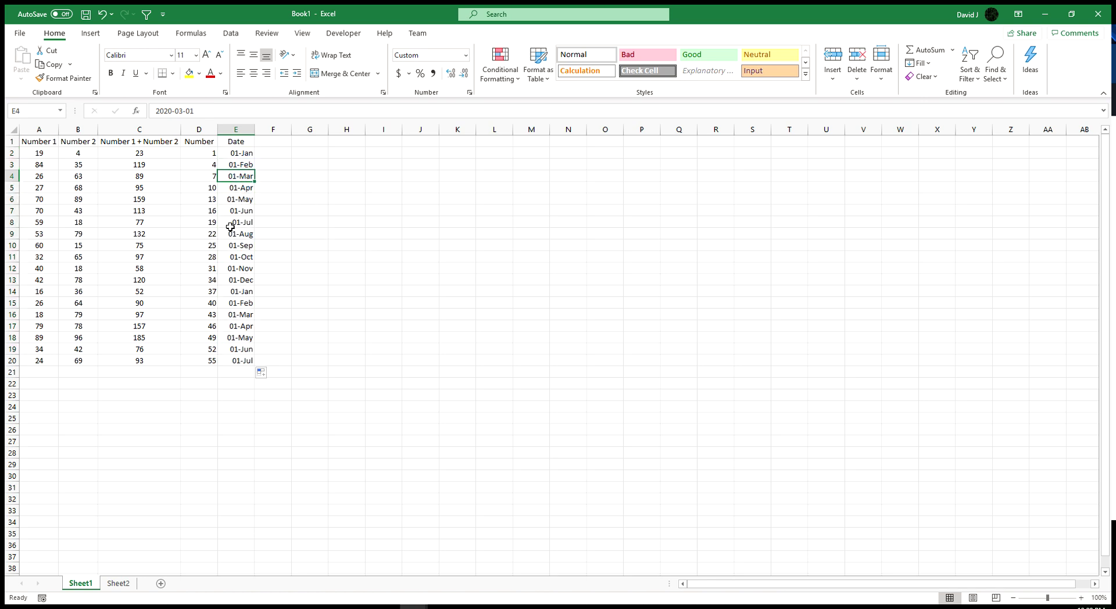
pyautogui.click(243, 152)
pyautogui.click(249, 292)
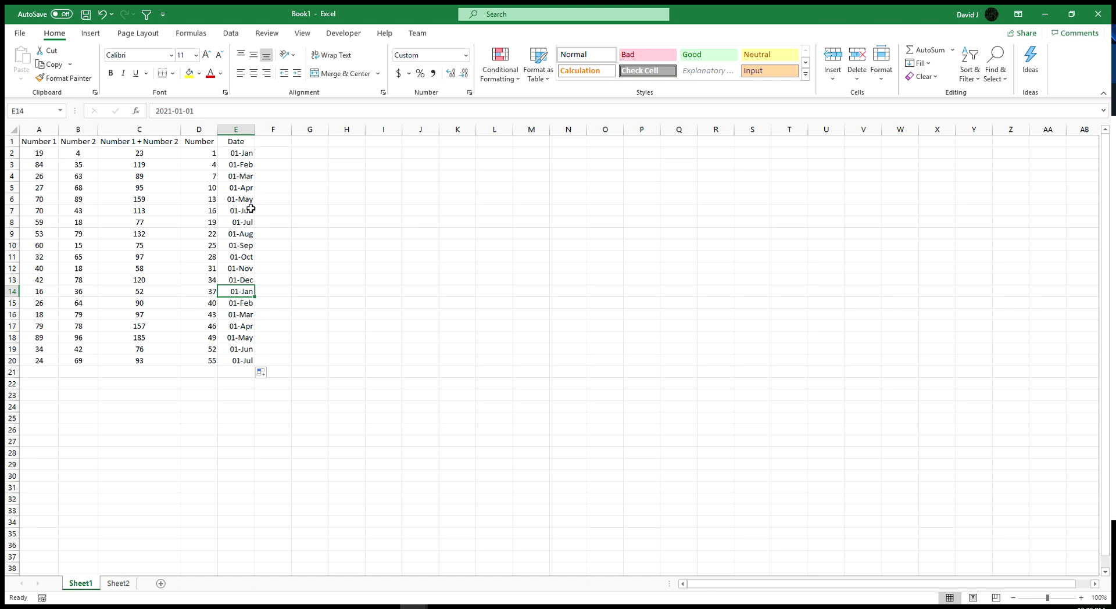
pyautogui.click(117, 583)
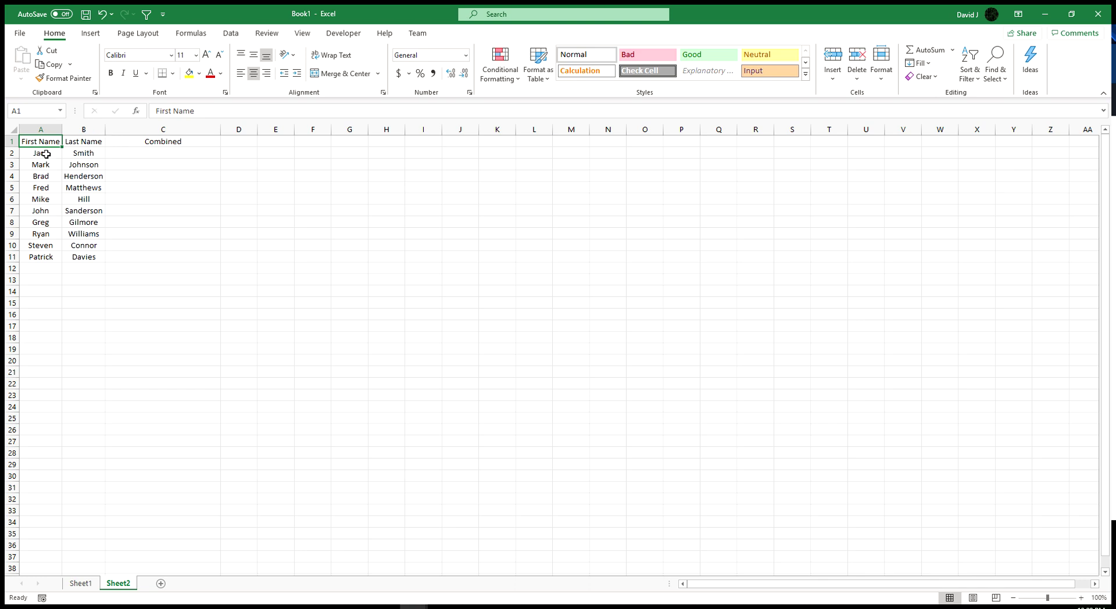
# - Type the first full name in C2 and Flash Fill the Combined column through row 11
pyautogui.click(149, 154)
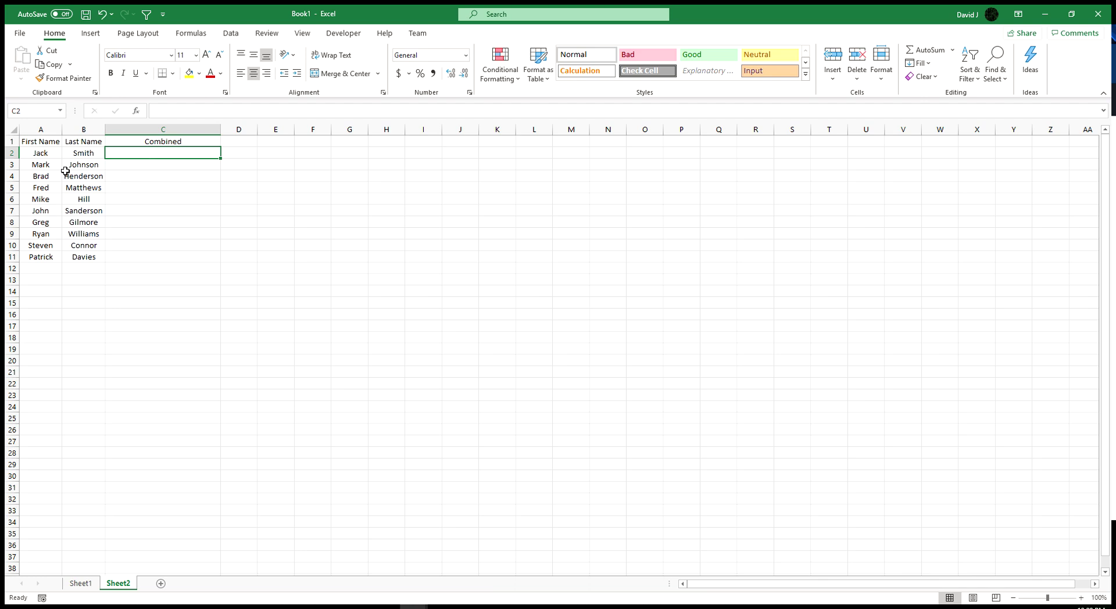
pyautogui.write('Jack Smith')
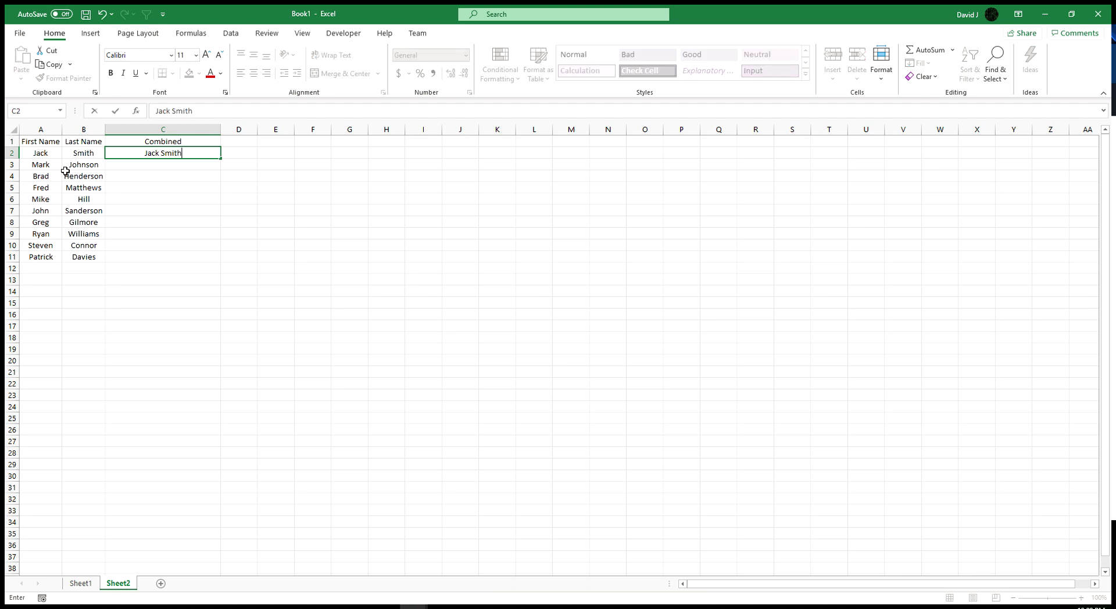
pyautogui.press('Return')
pyautogui.press('Up')
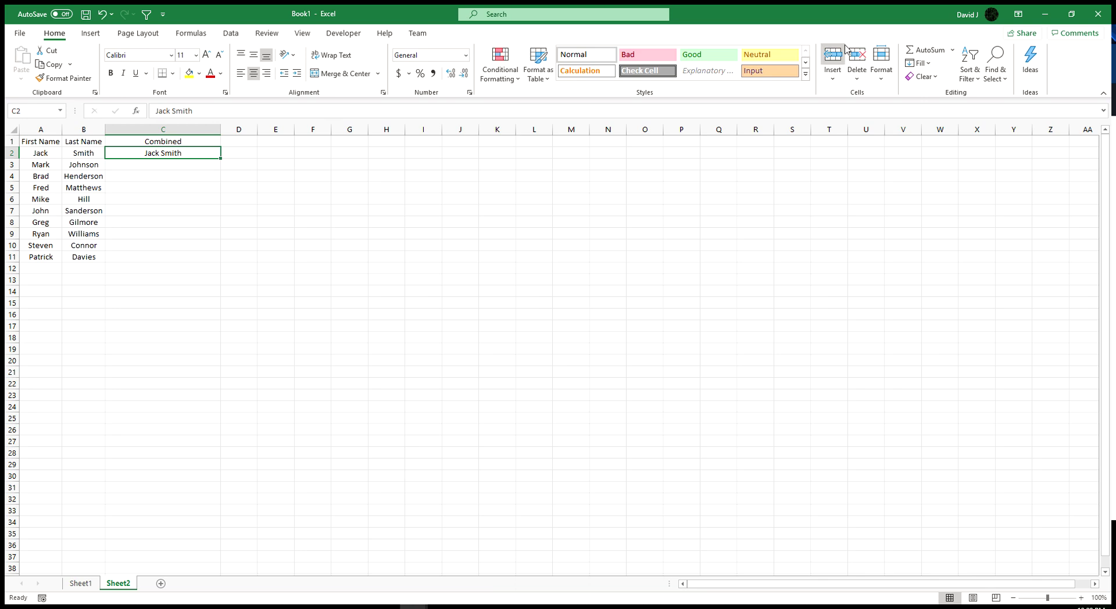
pyautogui.click(919, 63)
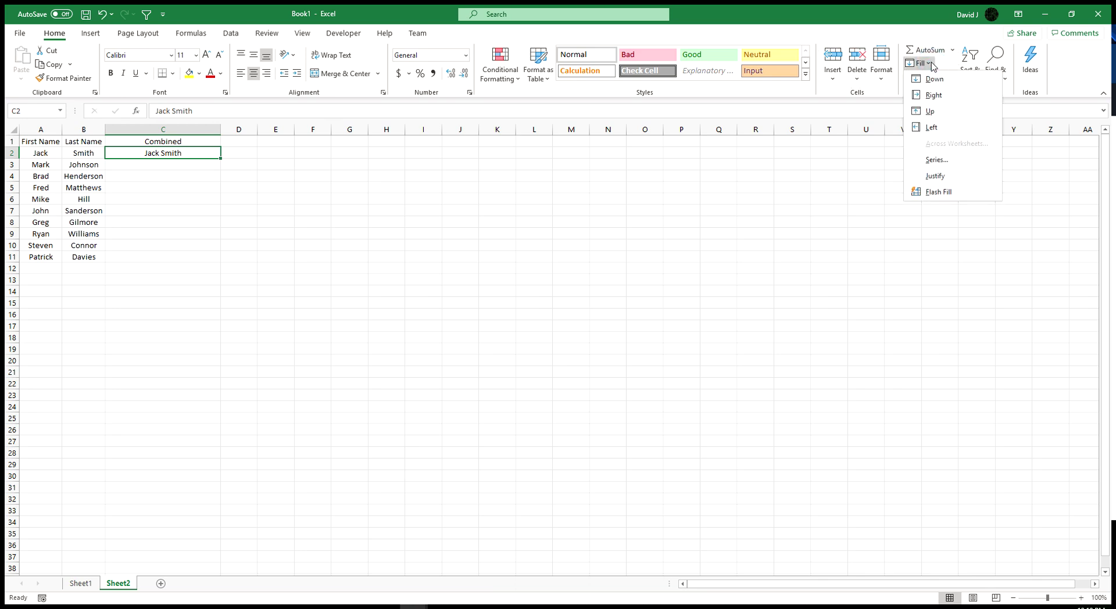
pyautogui.click(942, 192)
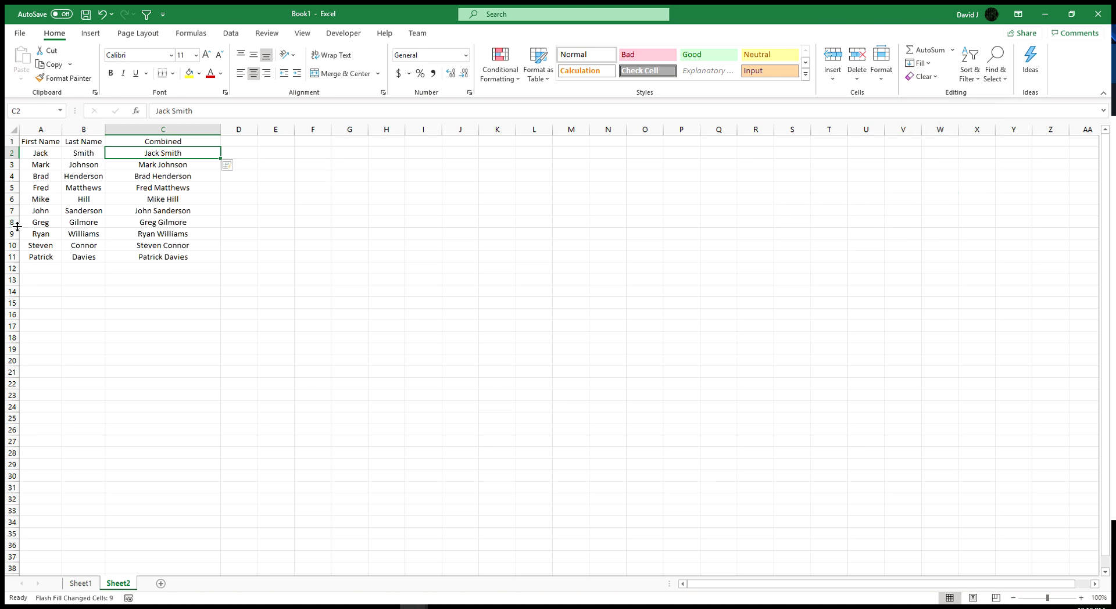
pyautogui.click(172, 231)
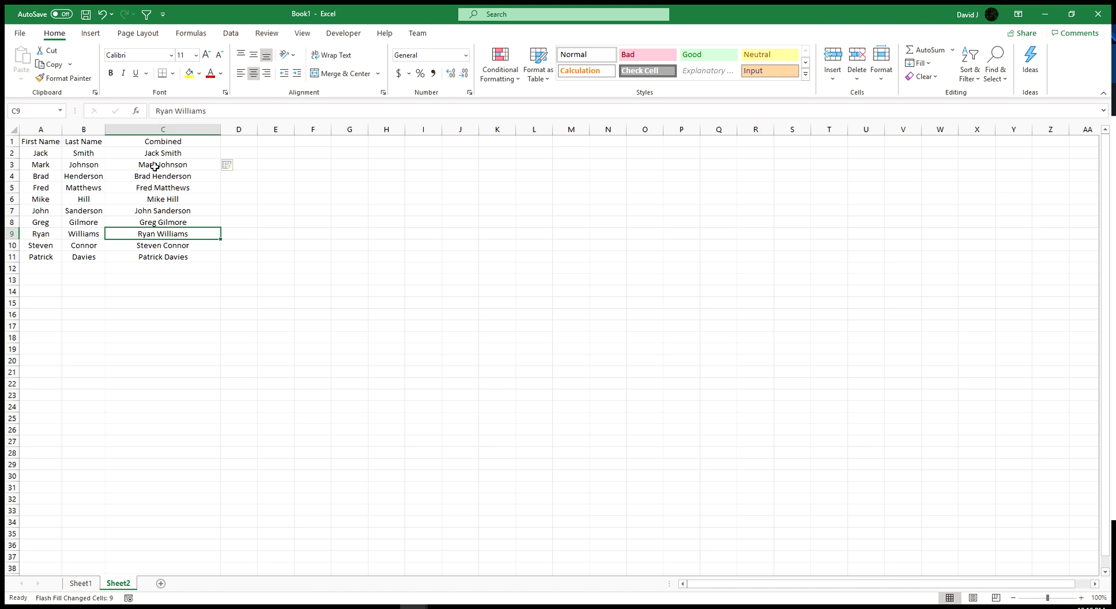
pyautogui.moveTo(157, 168); pyautogui.dragTo(169, 263)
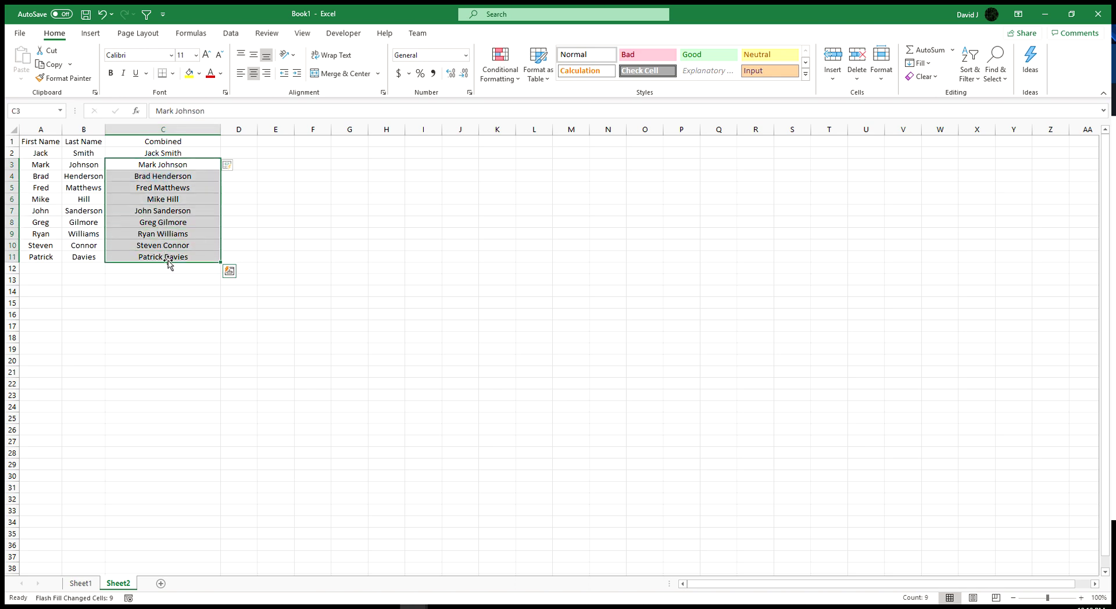
# - Undo the filled names, enter Mark Johnson in C3 and start Brad so Flash Fill completes them
pyautogui.hotkey('ctrl', 'z')
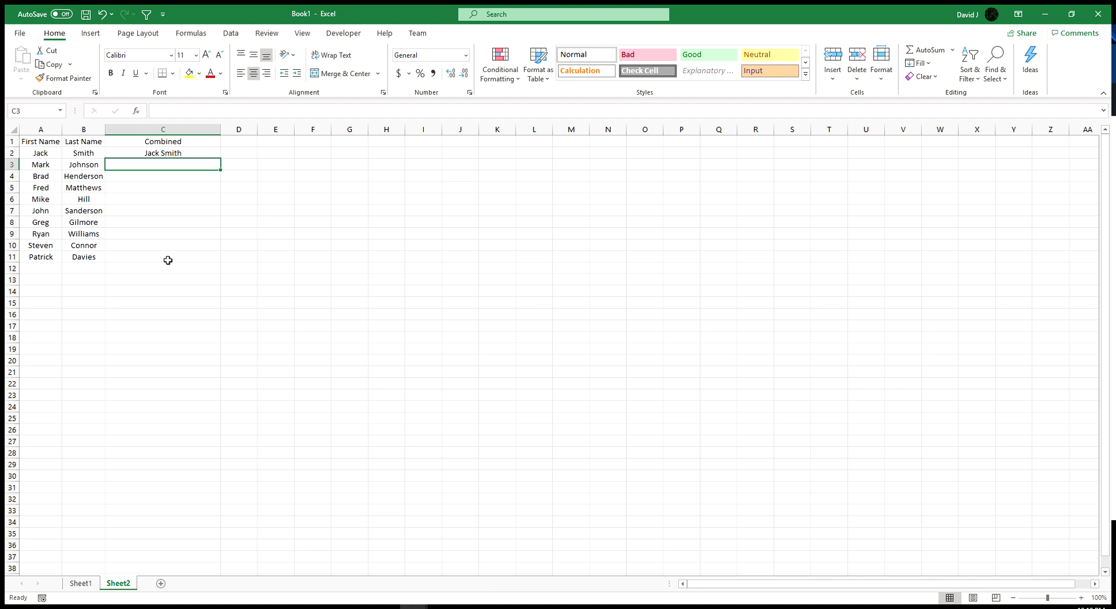
pyautogui.write('Mark Johnson')
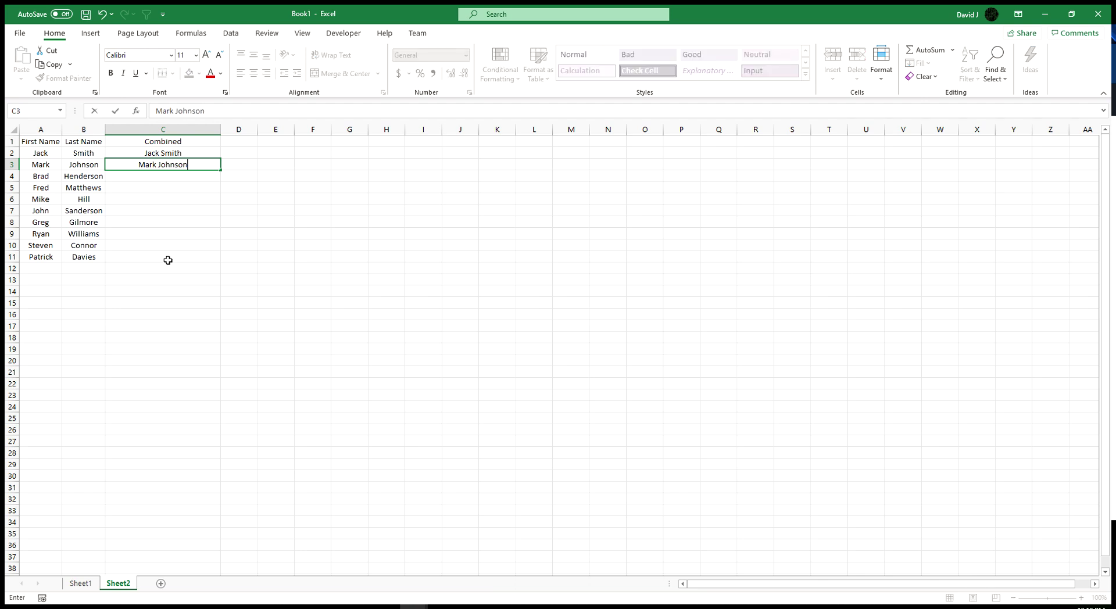
pyautogui.press('Return')
pyautogui.write('Brad Henderson')
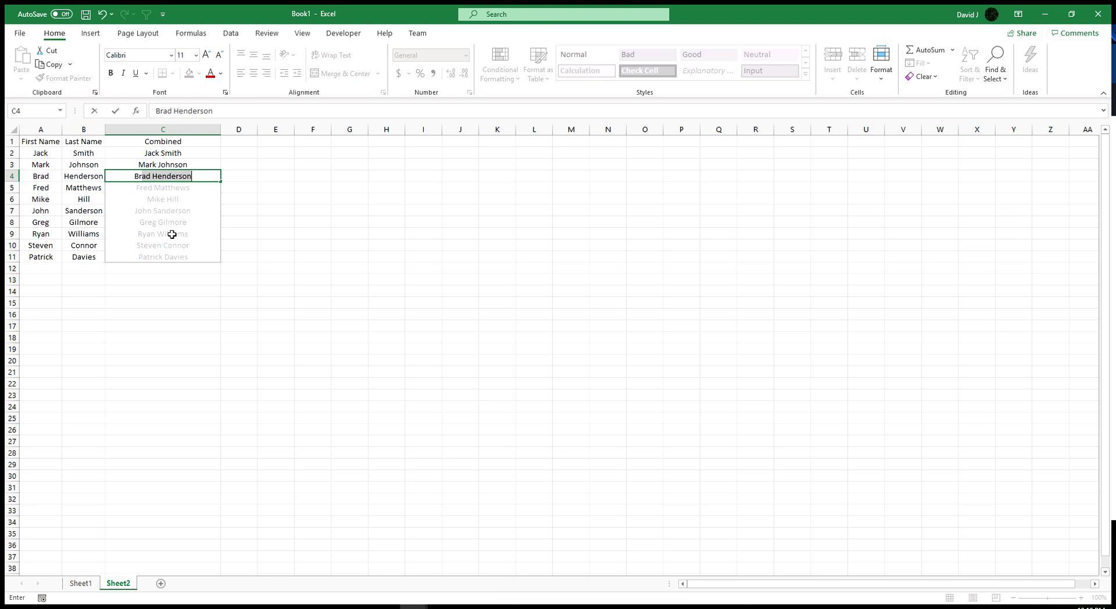
pyautogui.press('Return')
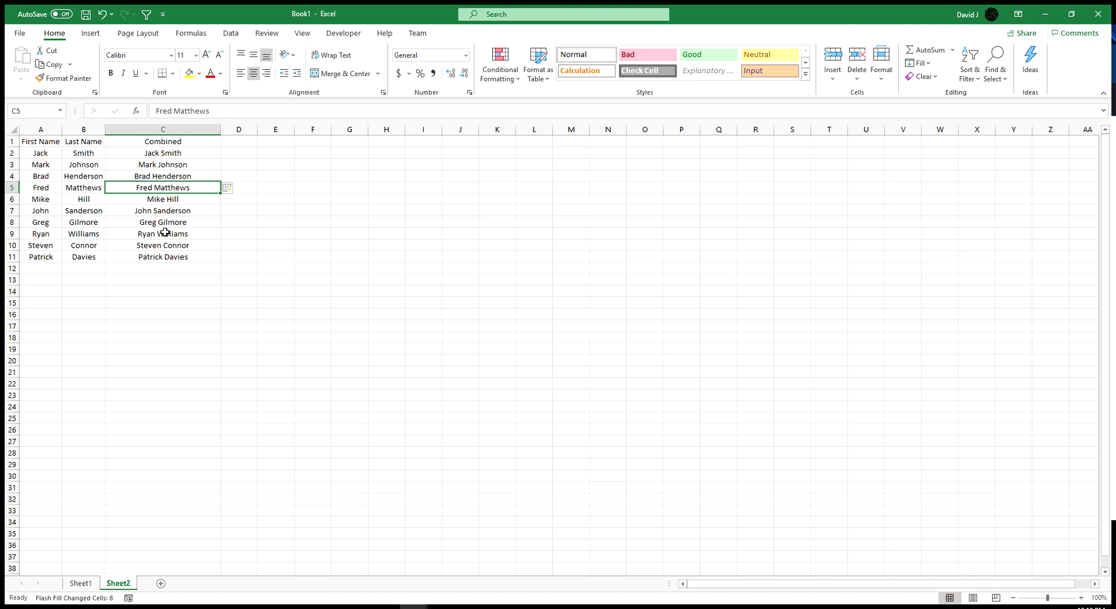
# - Review the Flash Fill options, then select the first name Mike in A6
pyautogui.click(933, 65)
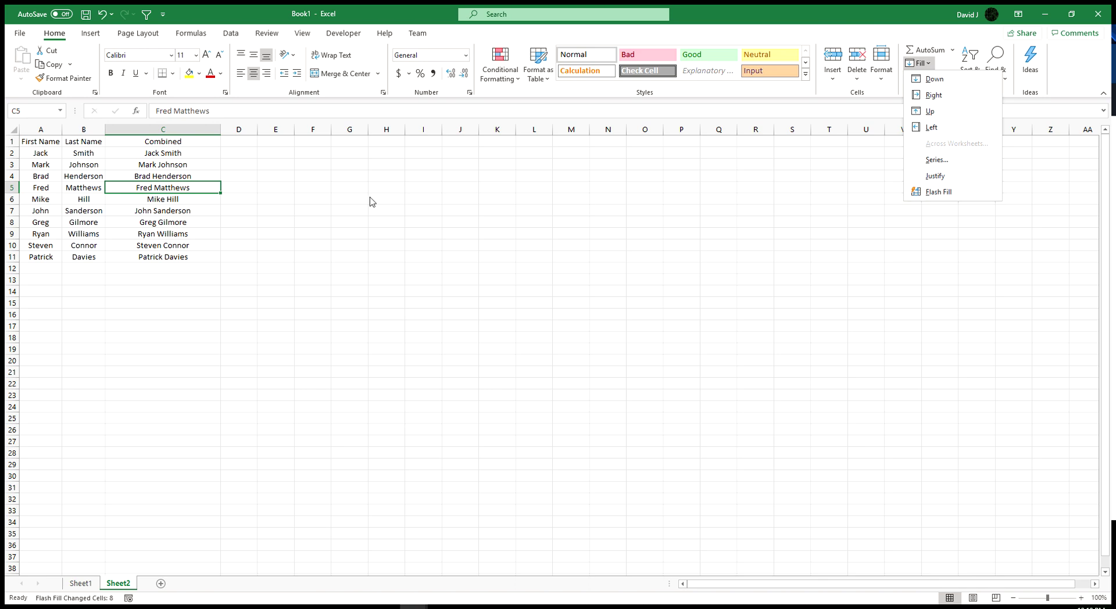
pyautogui.press('Escape')
pyautogui.press('Down')
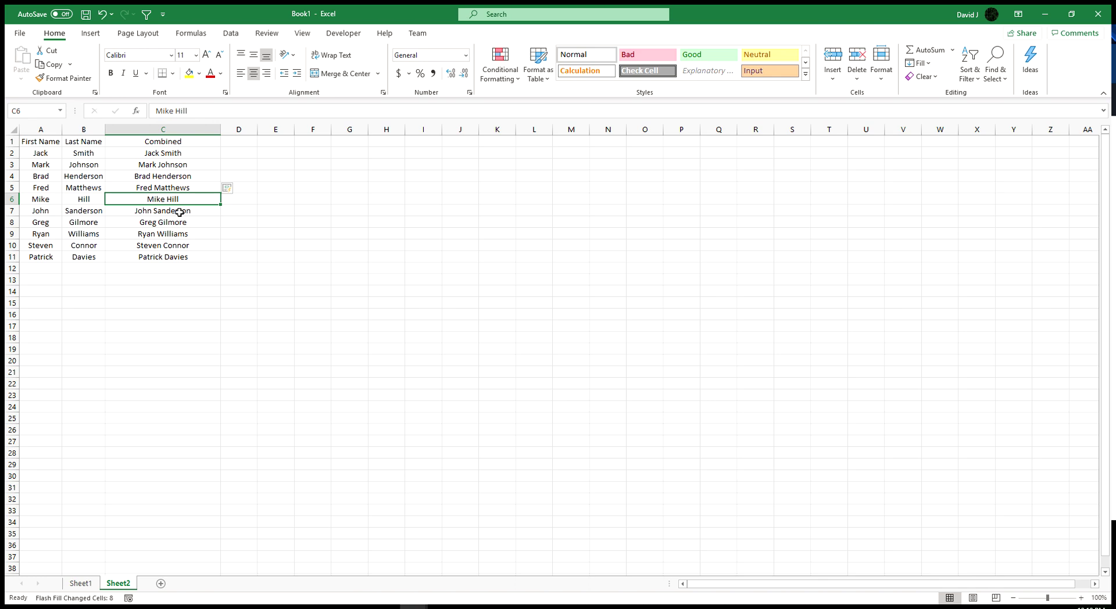
pyautogui.click(44, 201)
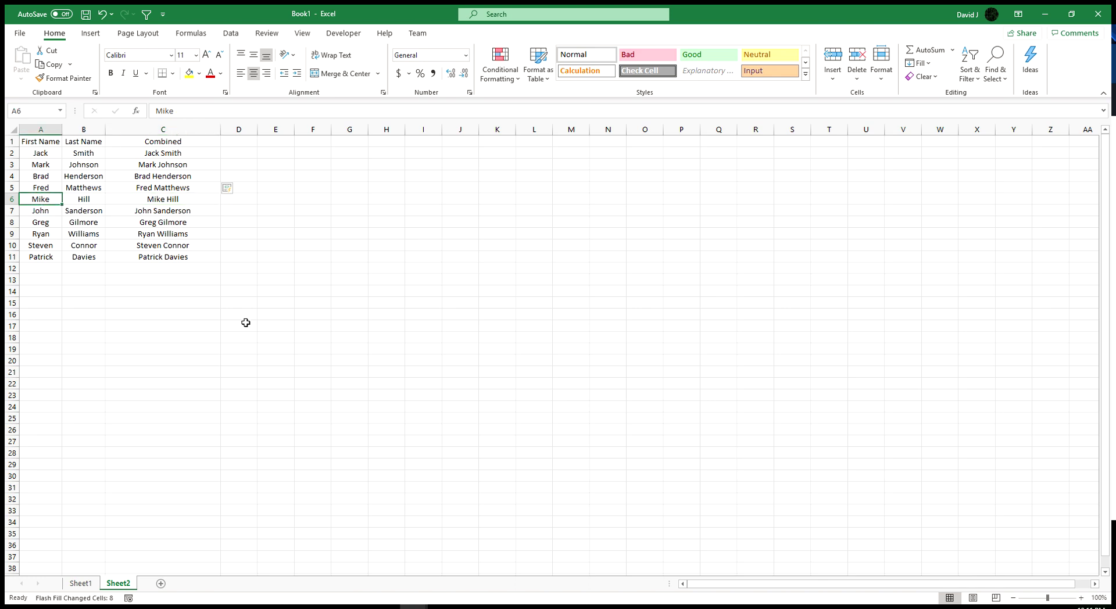
# - Change A6 to Robert and enter the formula =A6&" "&B6 in C6
pyautogui.write('Robert')
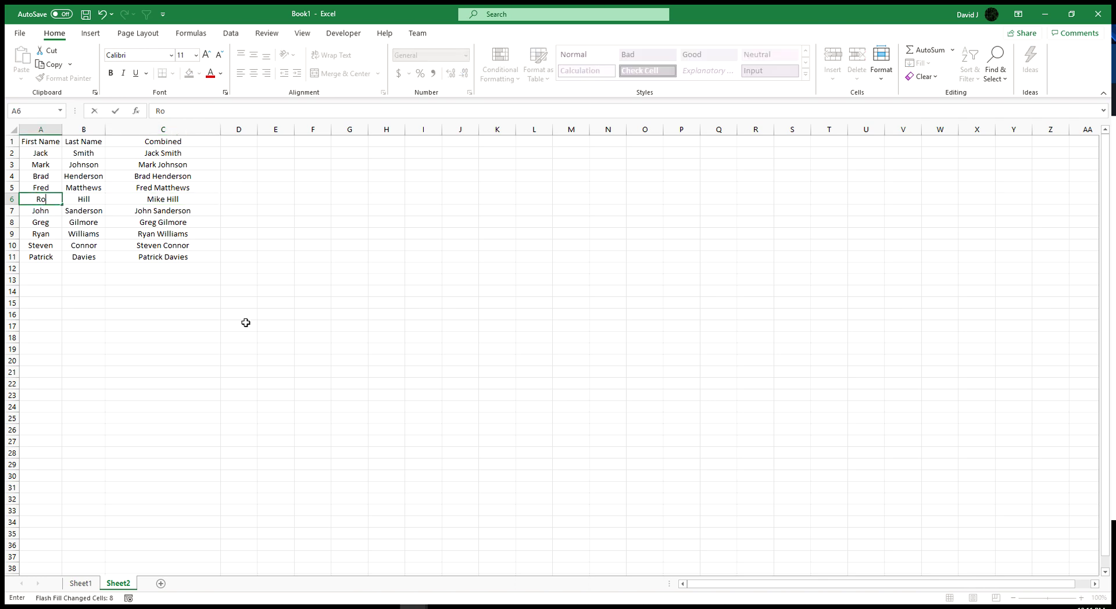
pyautogui.press('Return')
pyautogui.press('Up')
pyautogui.press('Right')
pyautogui.press('Right')
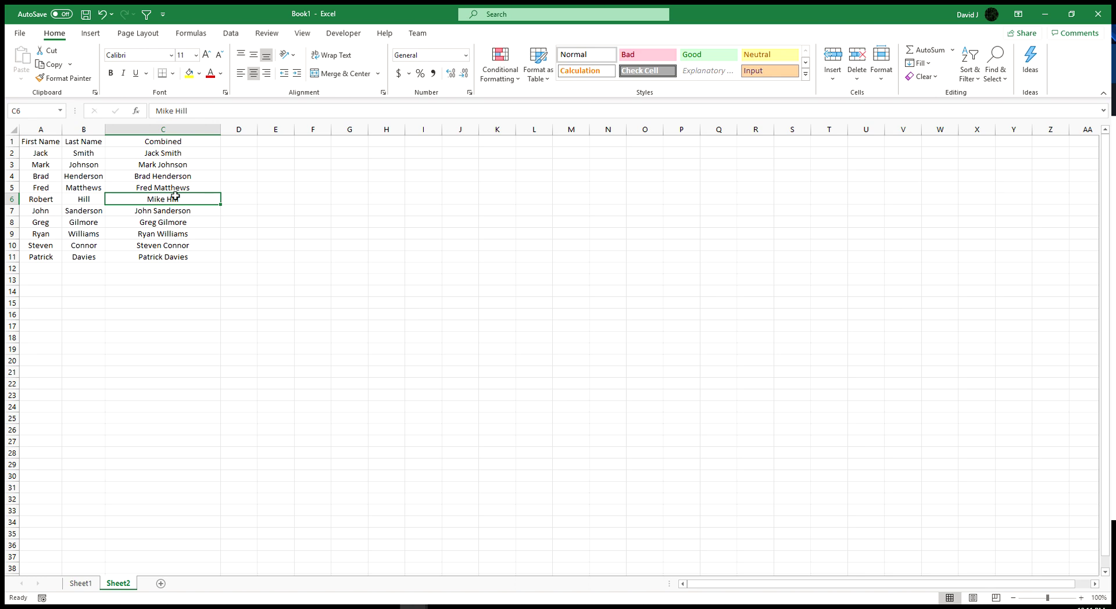
pyautogui.write('=')
pyautogui.press('Left')
pyautogui.press('Left')
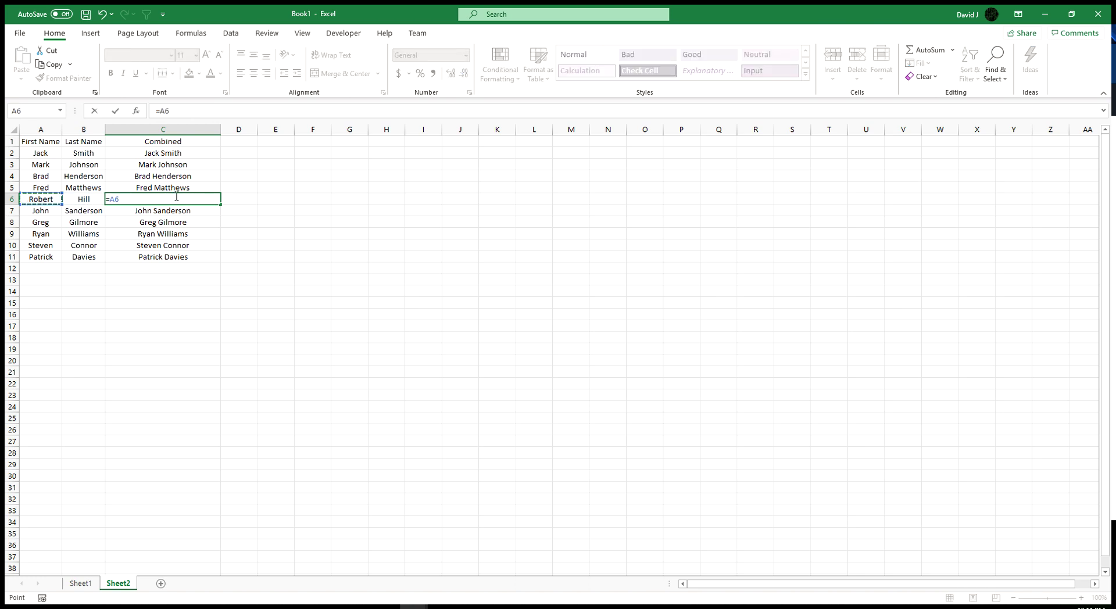
pyautogui.write('^')
pyautogui.write('&" "&')
pyautogui.press('Left')
pyautogui.press('Return')
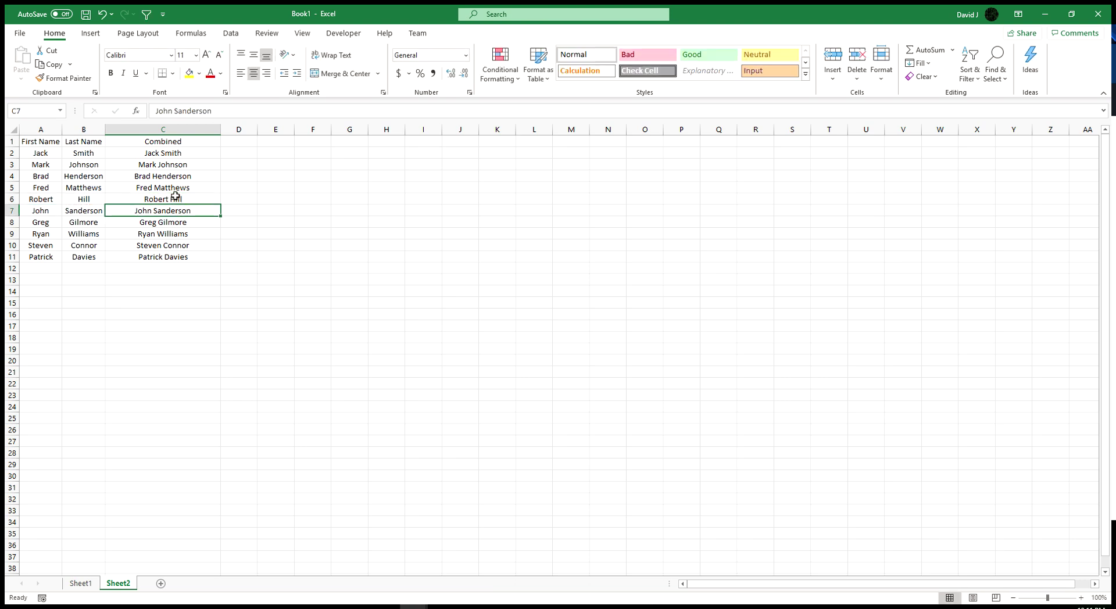
pyautogui.click(175, 197)
pyautogui.press('Left')
pyautogui.press('Left')
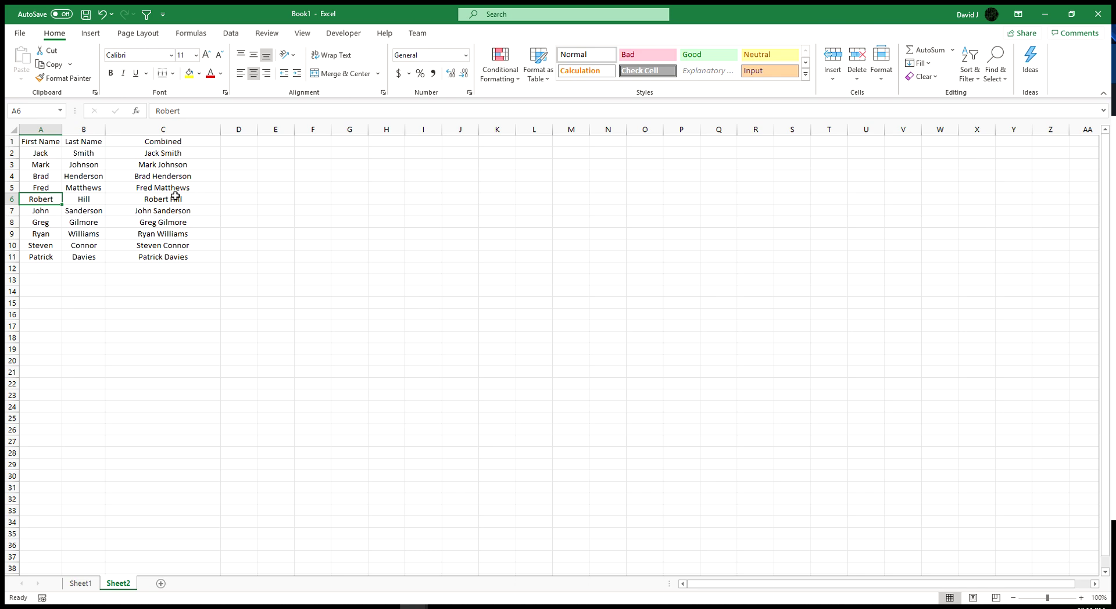
pyautogui.write('Mike')
pyautogui.press('Return')
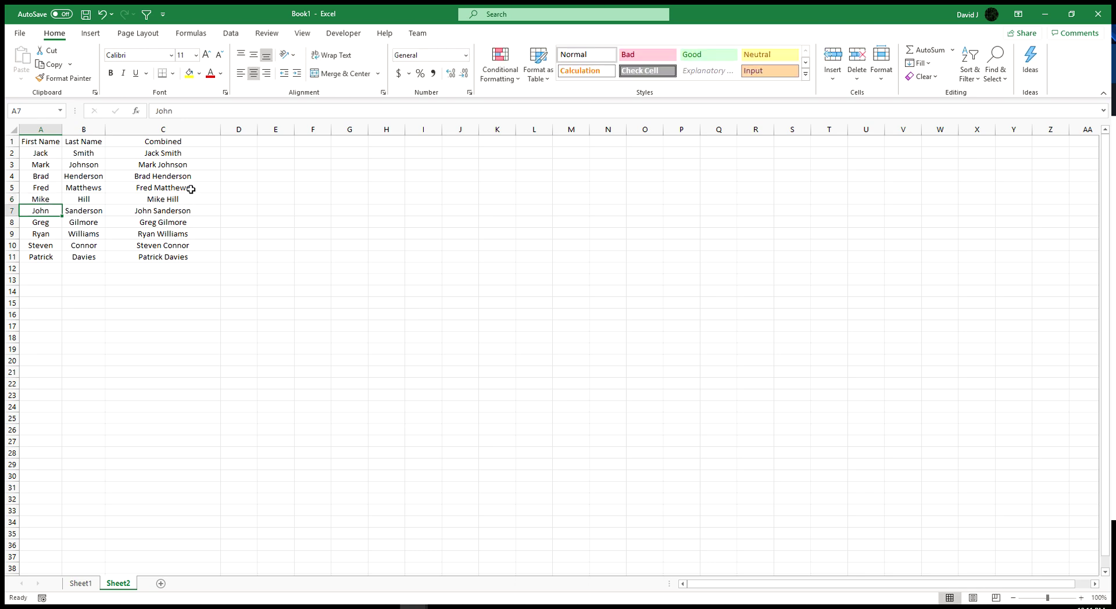
pyautogui.click(191, 197)
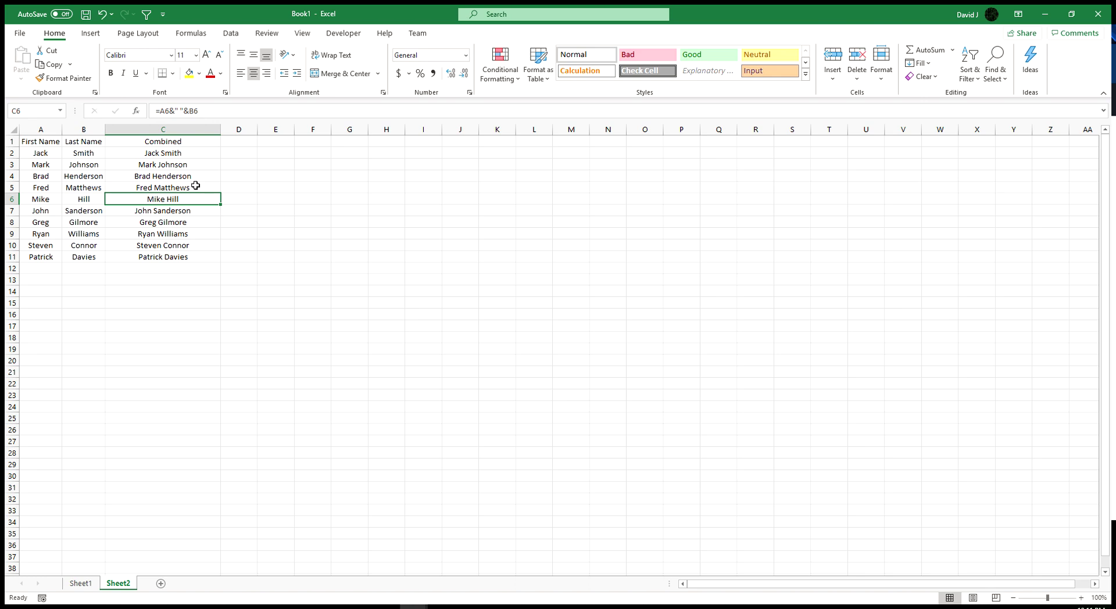